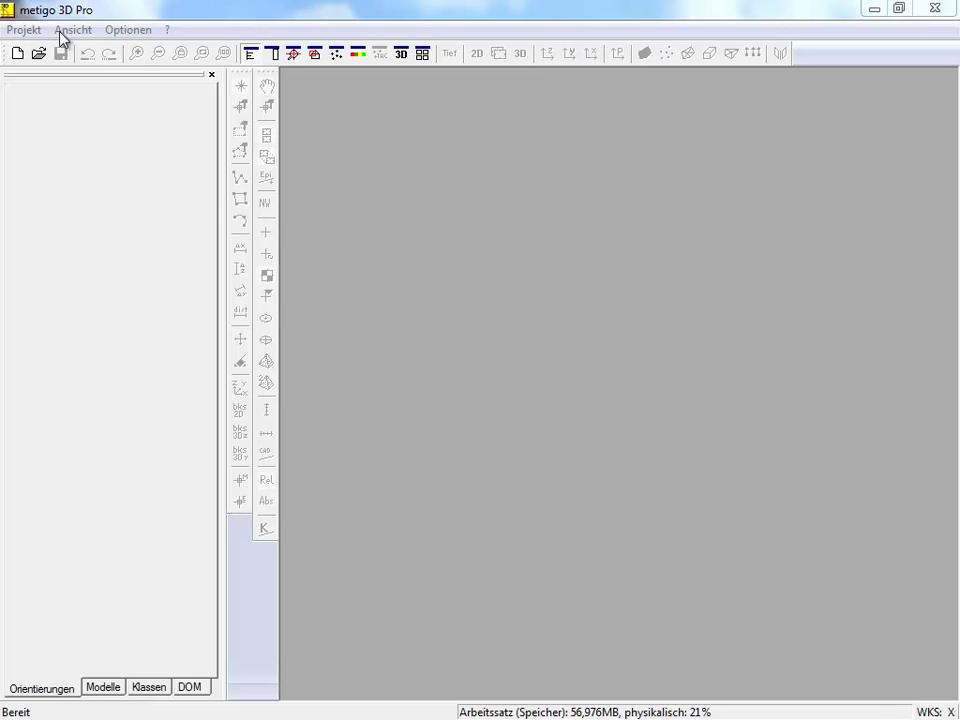
Start a new project named Speos-Fassade, stored in the C:\metigo3D folder.
click(25, 31)
mouse_move(64, 55)
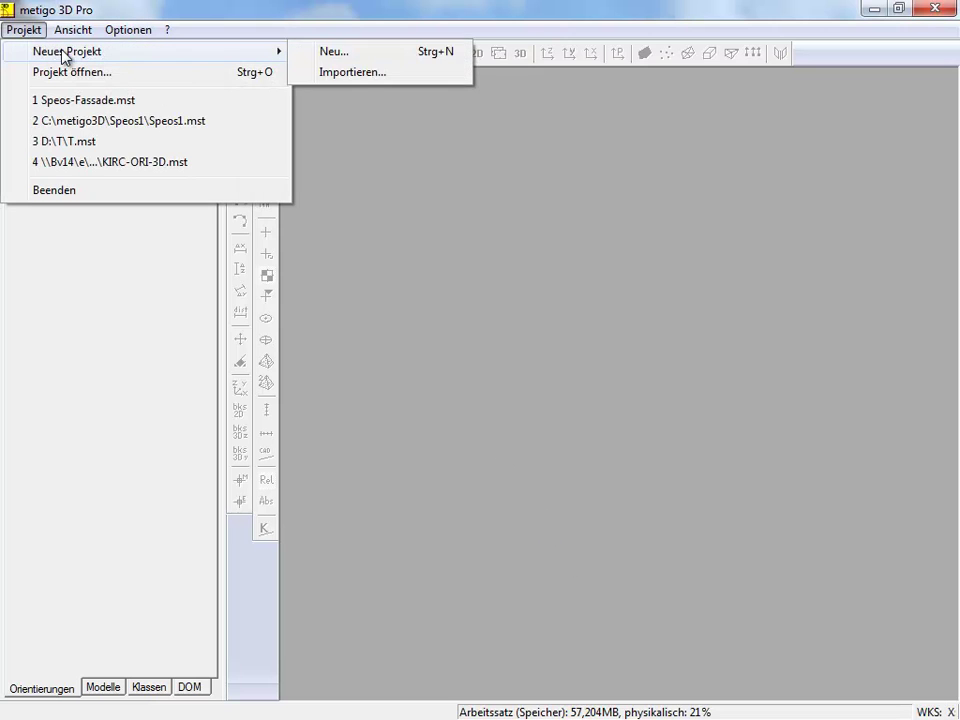
click(340, 55)
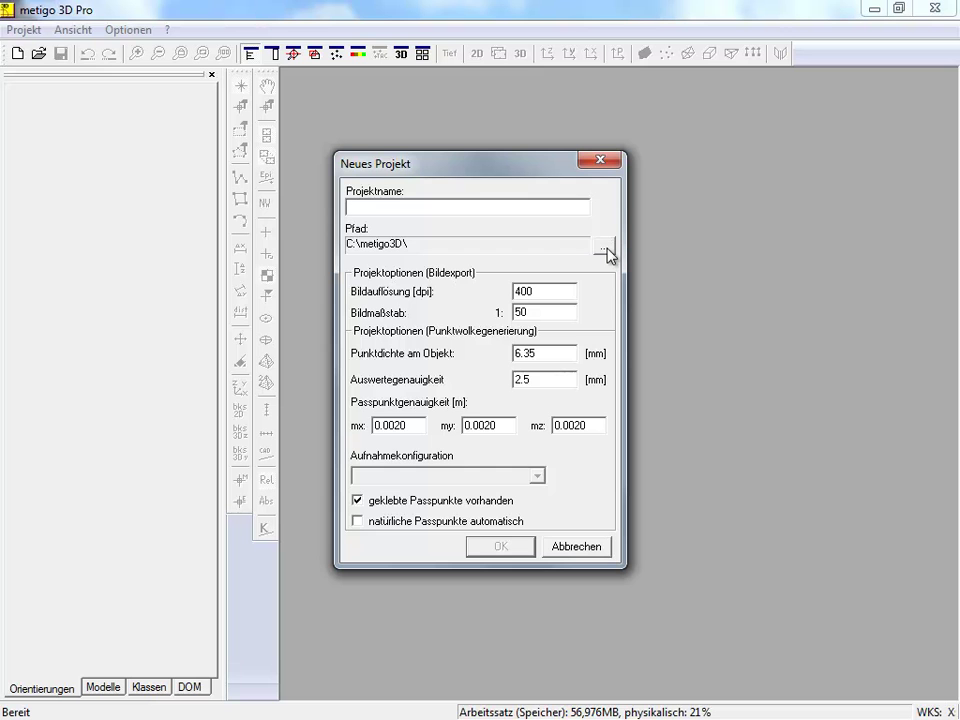
click(608, 252)
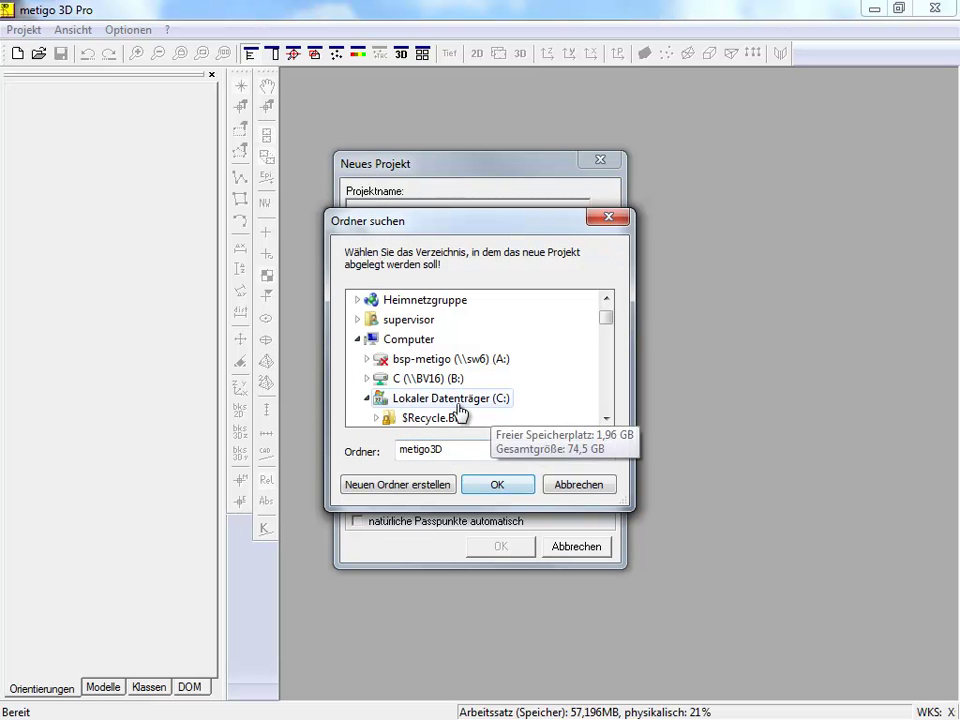
click(452, 400)
drag(608, 317, 610, 352)
click(430, 360)
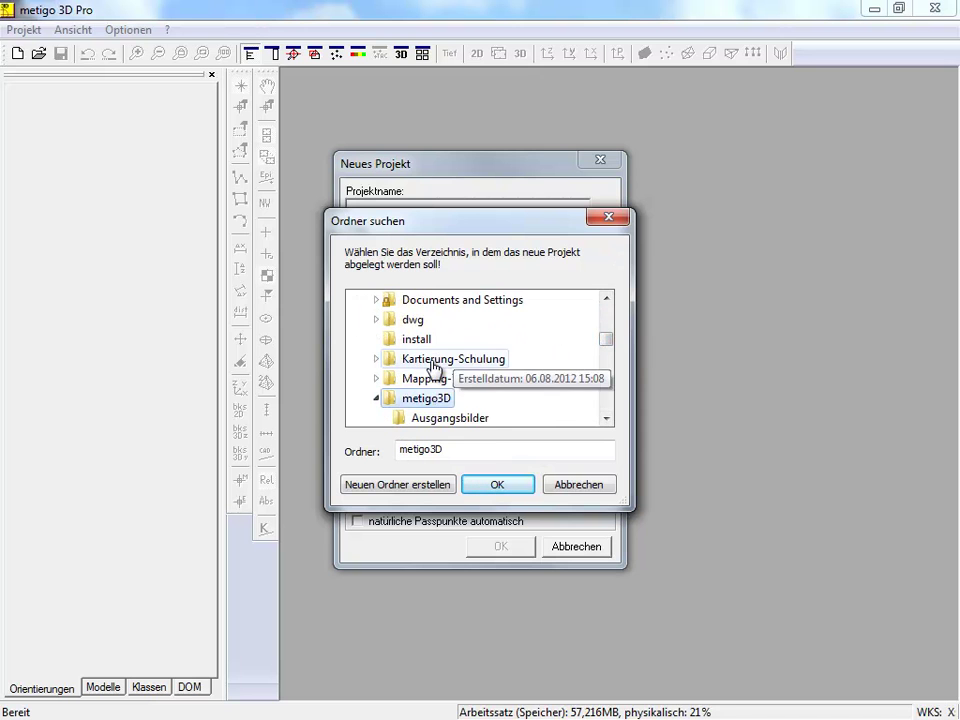
click(513, 485)
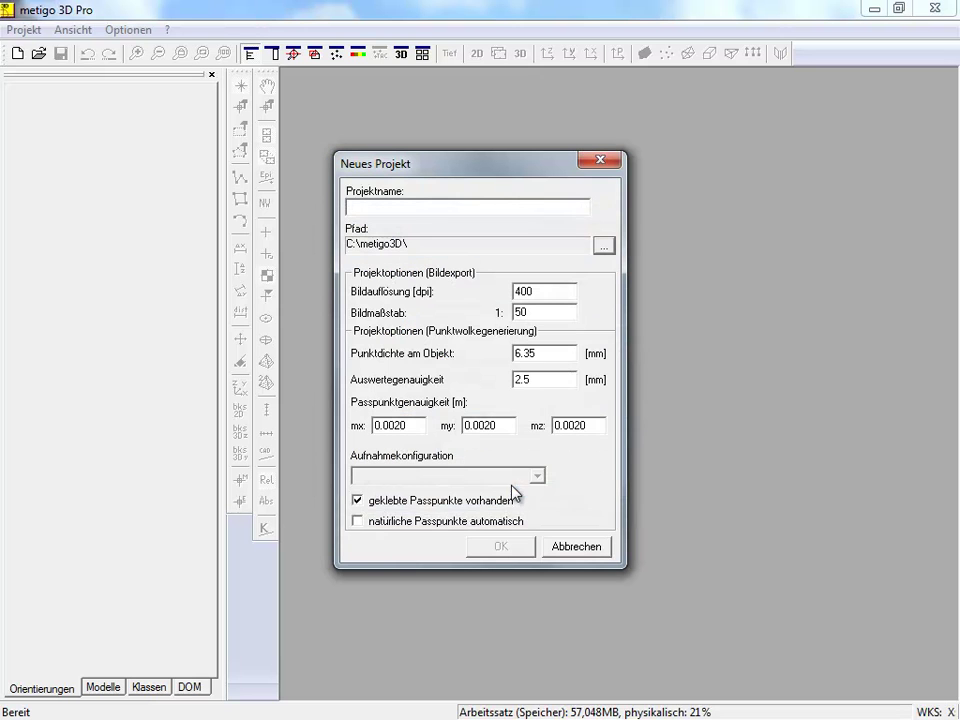
click(438, 206)
text(Speos)
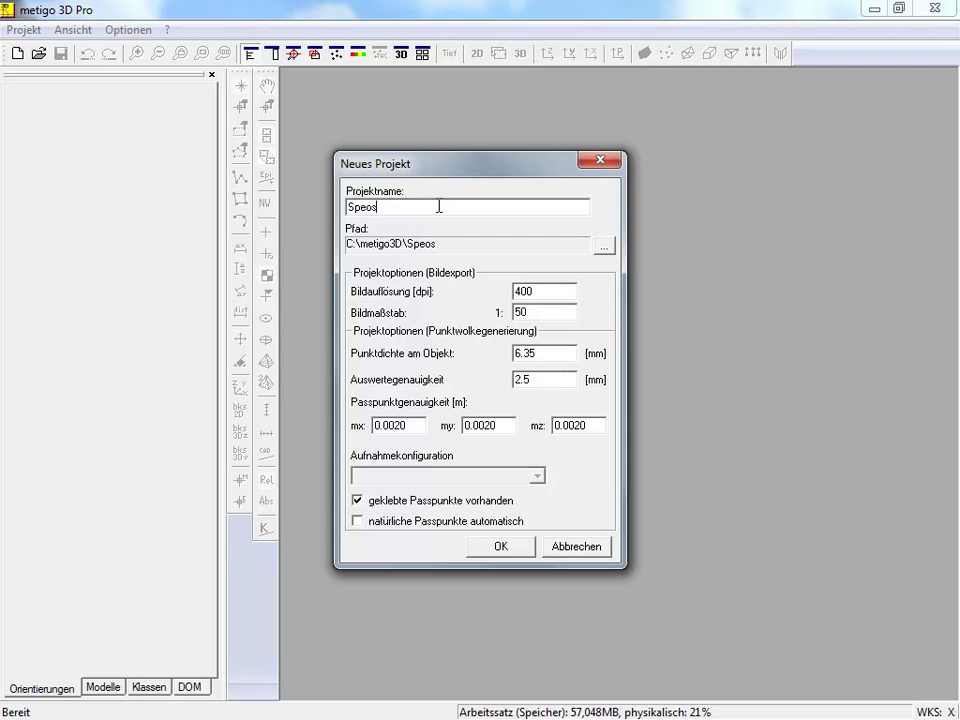
text(-Fassade)
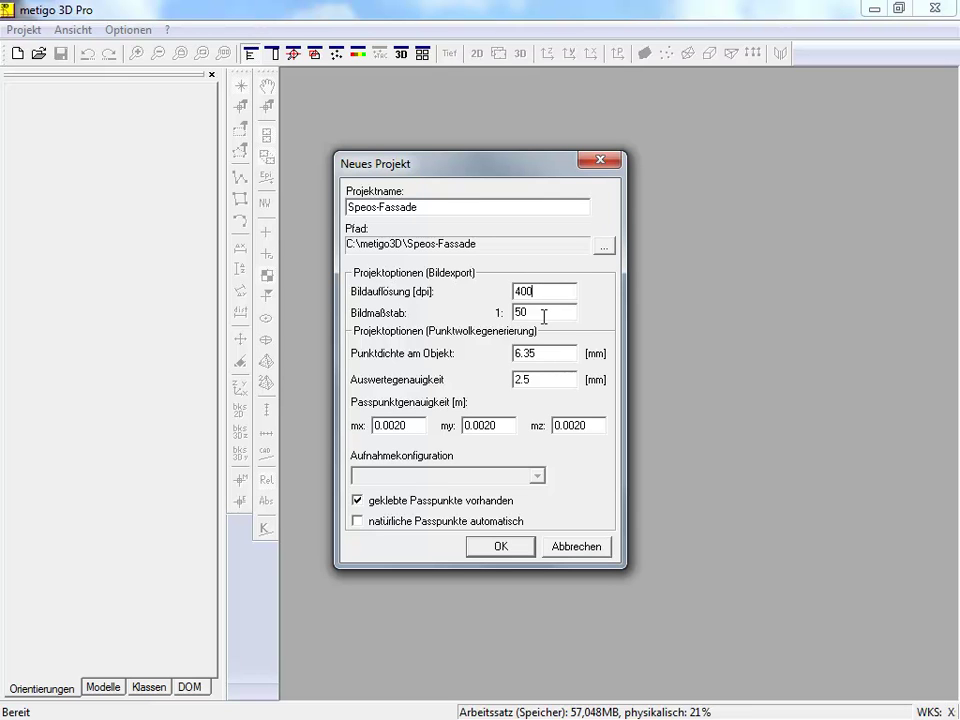
Set the image scale to 1:25, point density to 5 mm and evaluation accuracy to 3 mm, and create the project.
drag(548, 314, 498, 312)
text(25)
drag(544, 354, 497, 358)
text(5)
key(Tab)
text(3)
click(503, 547)
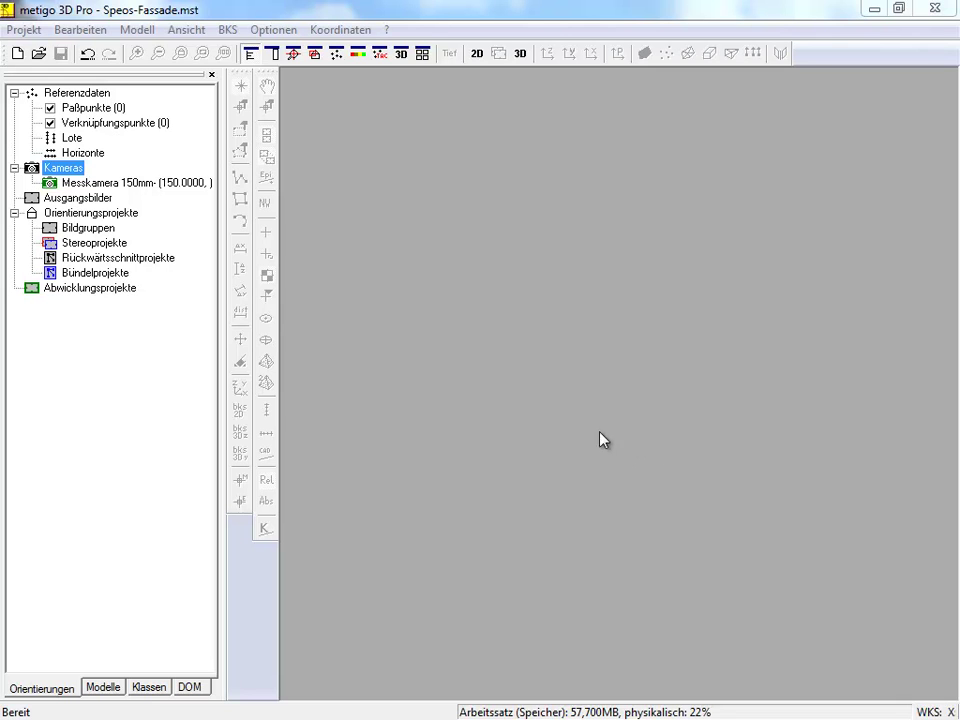
Create a new camera entry named Canon EOS 5D Mark II.
right_click(65, 176)
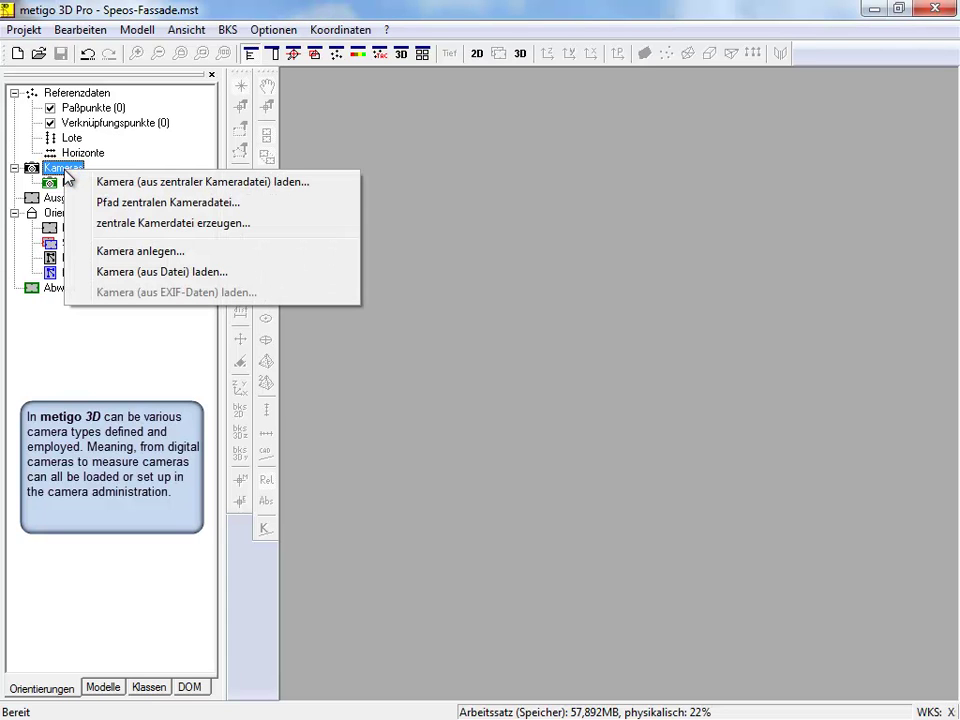
click(199, 256)
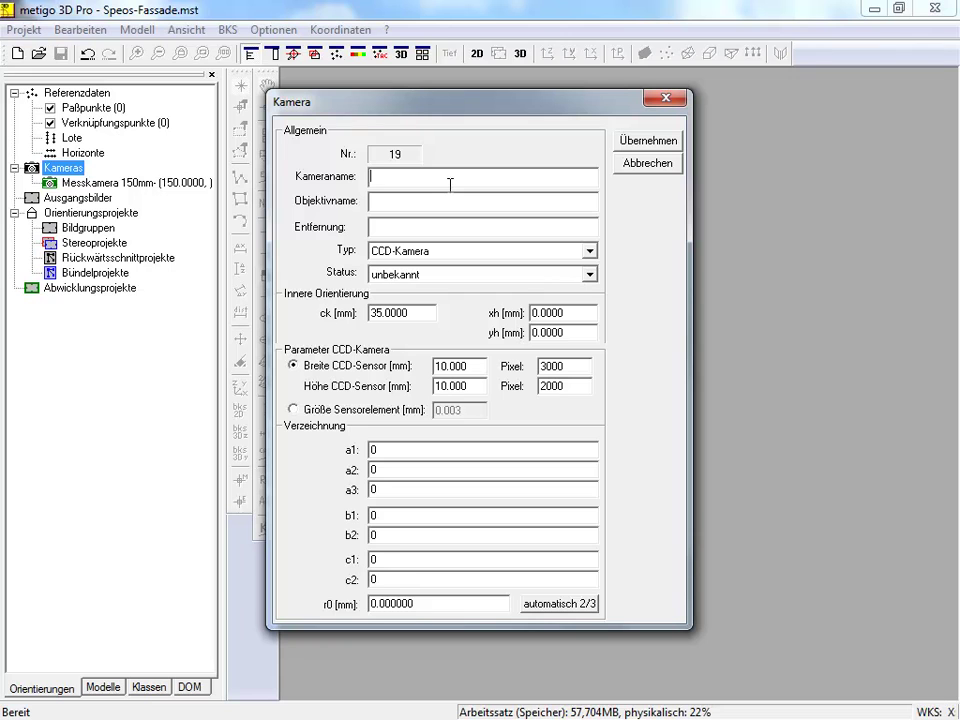
text(Canon EOS 5D Mark II)
Set the camera's interior orientation to ck 49.2617 mm, xh -0.0734 mm and yh -0.0246 mm.
drag(418, 313, 325, 318)
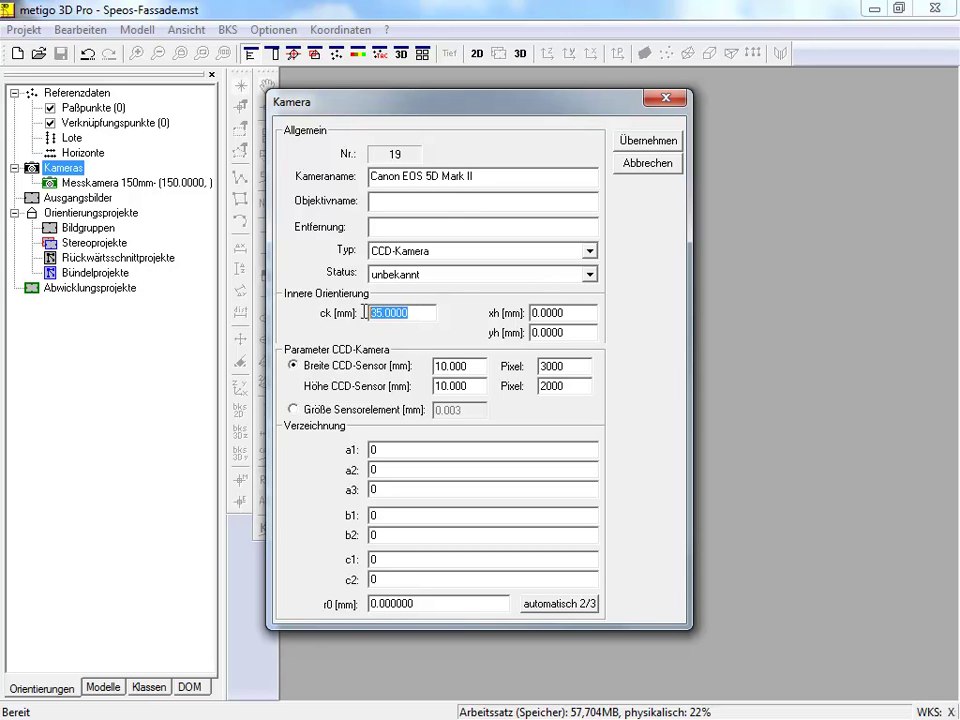
text(49.)
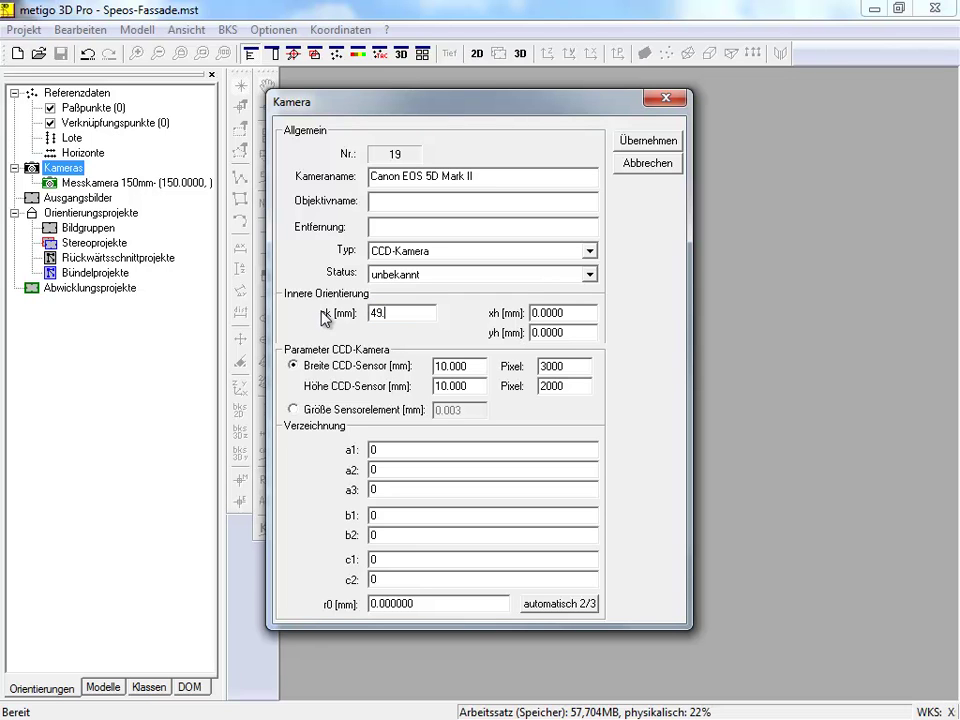
text(2617)
key(Tab)
text(-0,0734)
key(Tab)
text(-0,0)
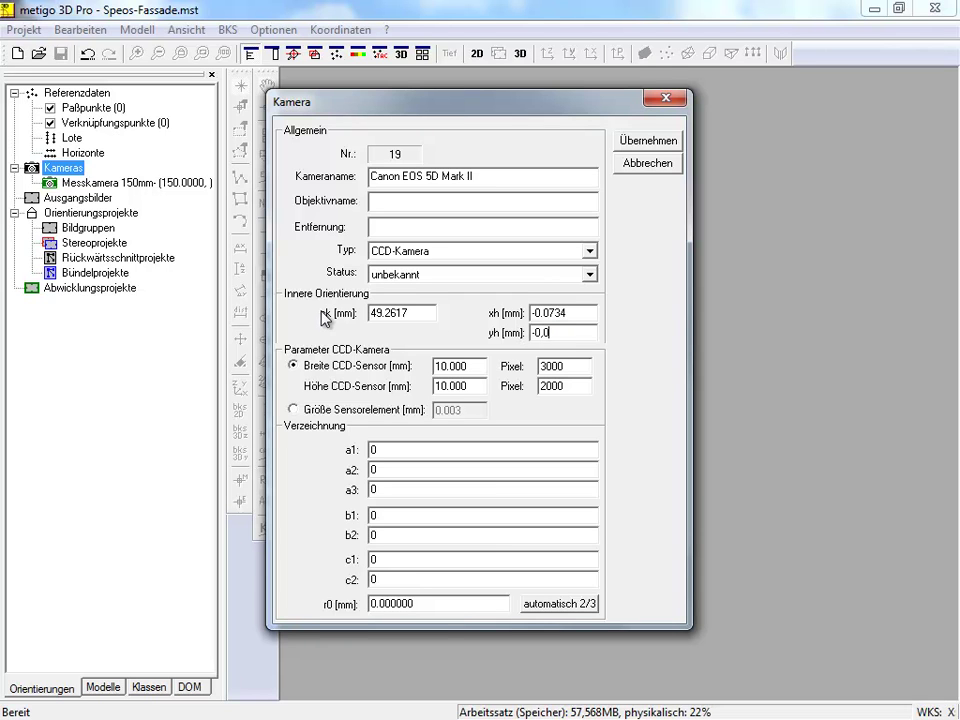
text(246)
Define the CCD sensor as 36 mm wide with 5616 pixels and 24 mm high with 3744 pixels.
double_click(477, 366)
text(36)
key(Tab)
text(5616)
key(Tab)
text(24)
key(Tab)
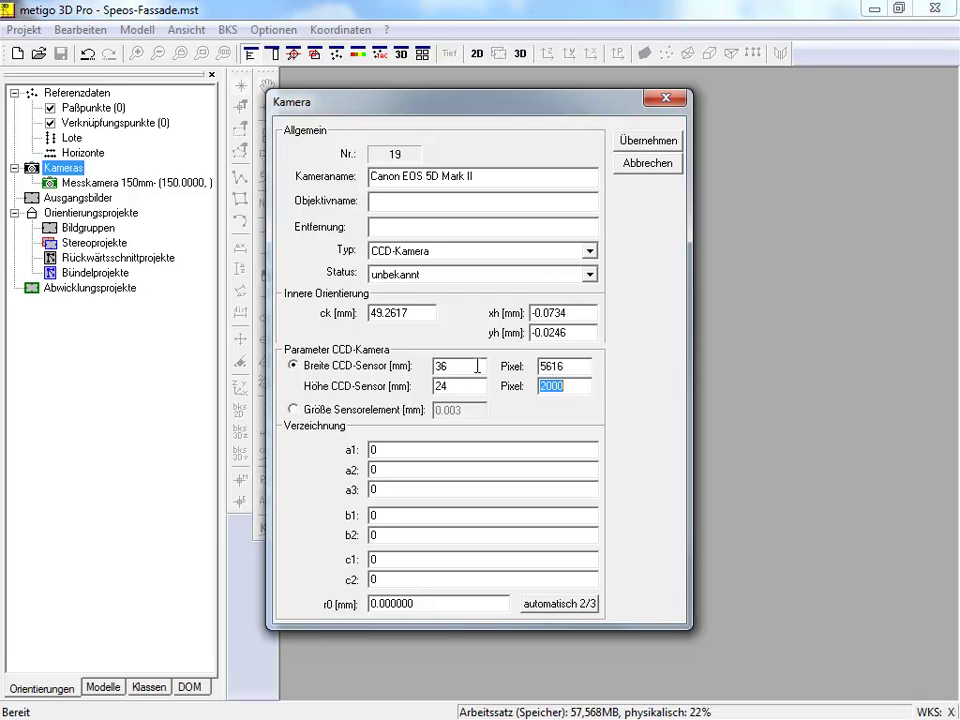
text(3744)
key(Tab)
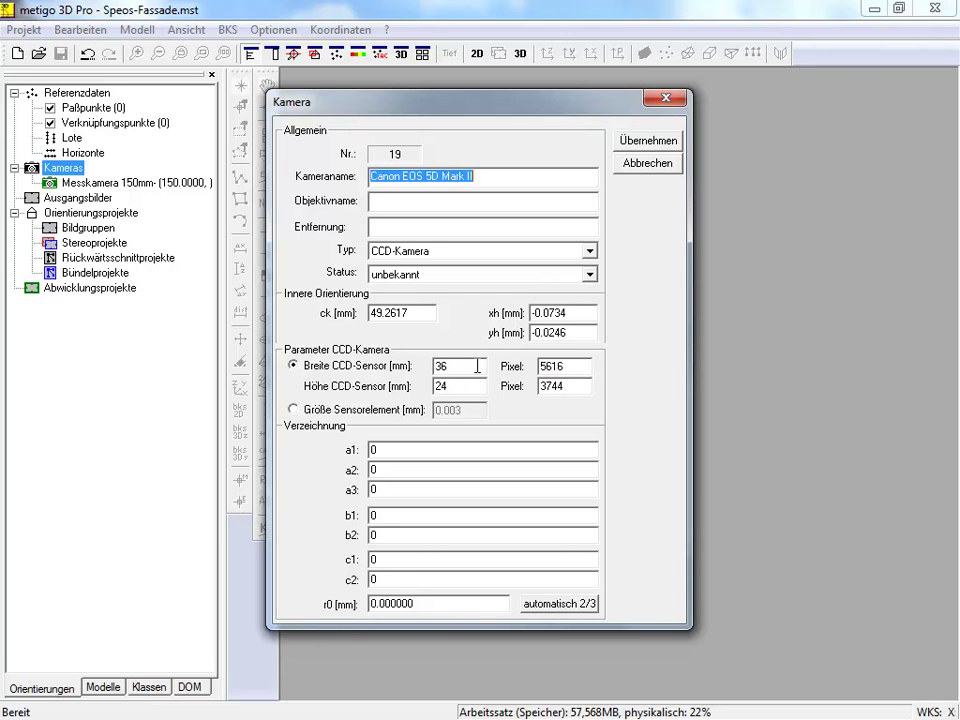
Set distortion a1 -1.62312e-005, a2 4.05269e-008, a3 1.78008e-11, b1 -1.32782e-005, b2 -8.20101e-006, c1 3.64e-005, c2 6.19658e-05, r0 13.5 mm; apply the camera and save the project.
click(401, 448)
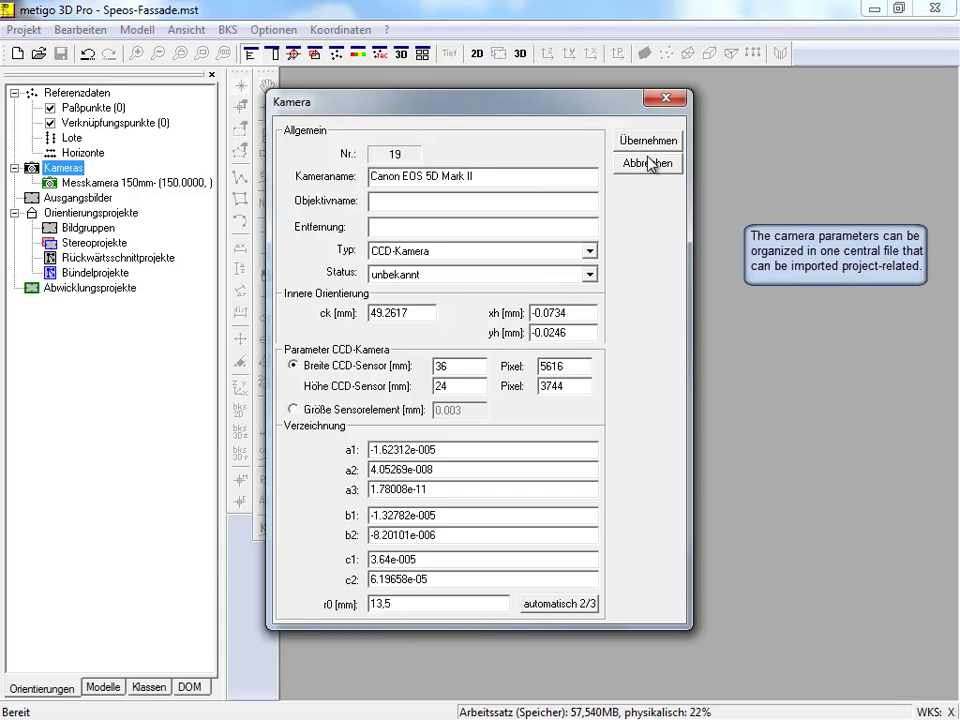
drag(537, 113, 599, 106)
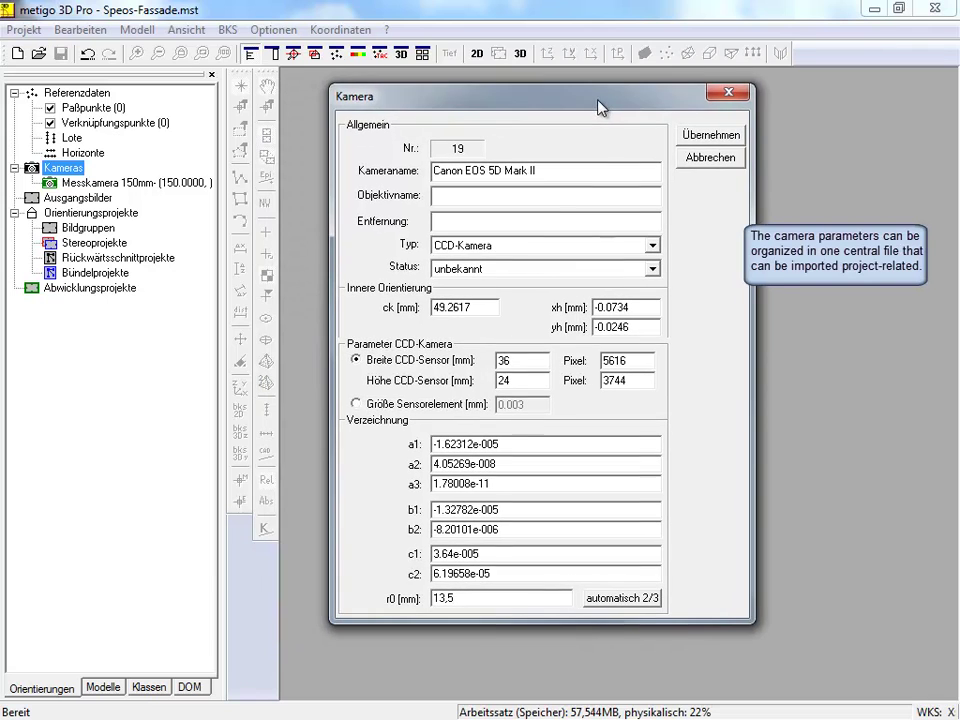
click(714, 140)
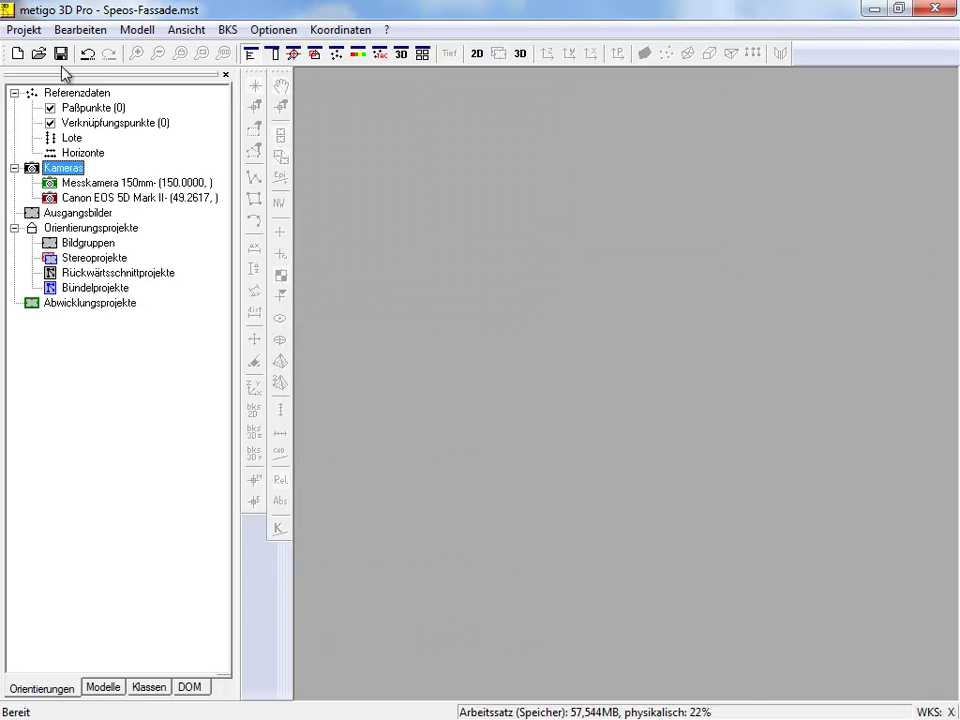
click(61, 54)
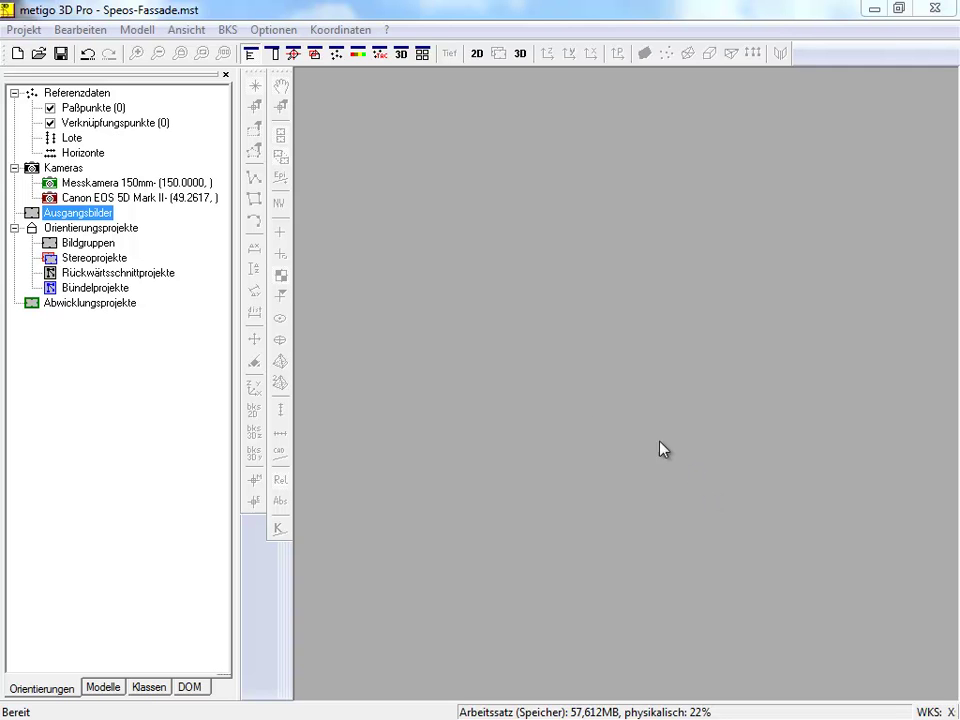
Load source images Spe-An-001, 003, 005 and 007 from the Ausgangsbilder folder, assigned to the Canon EOS 5D Mark II camera.
right_click(93, 213)
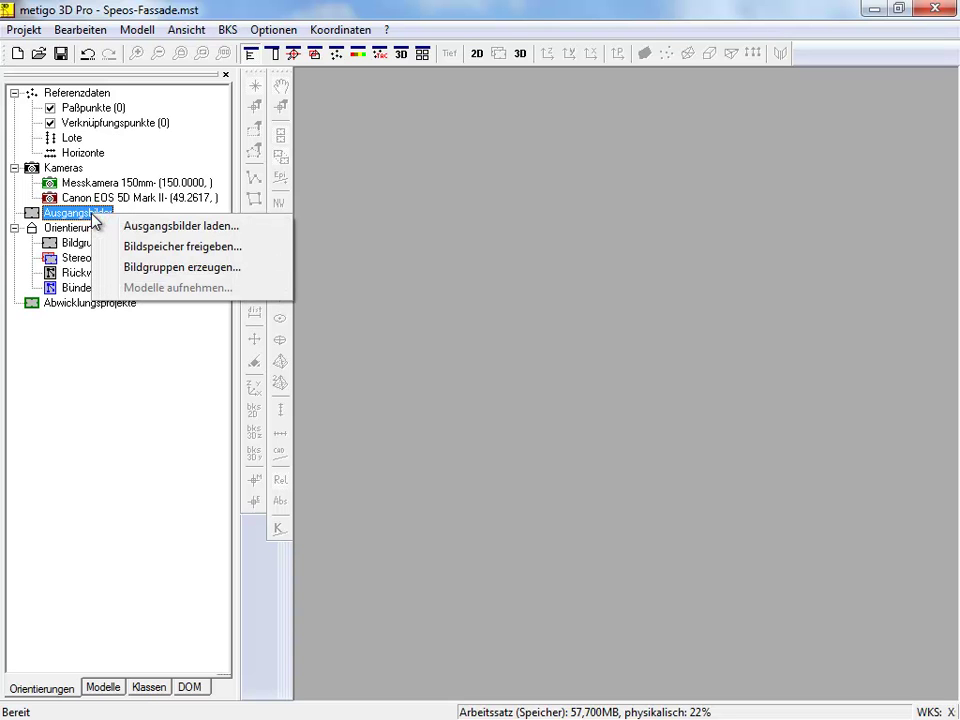
click(259, 237)
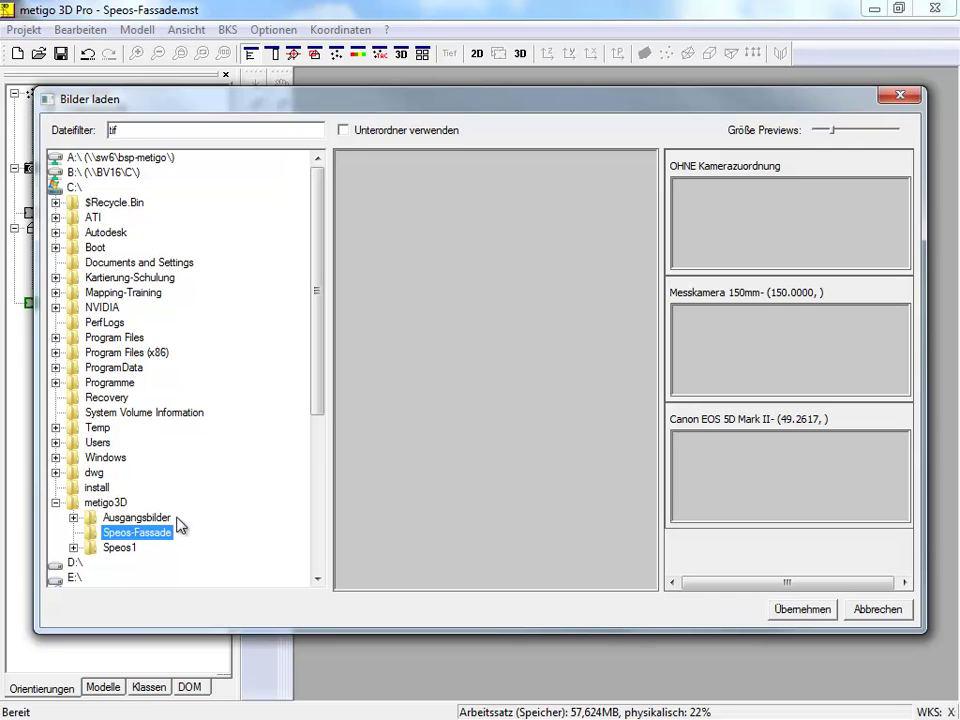
ctrl+click(124, 518)
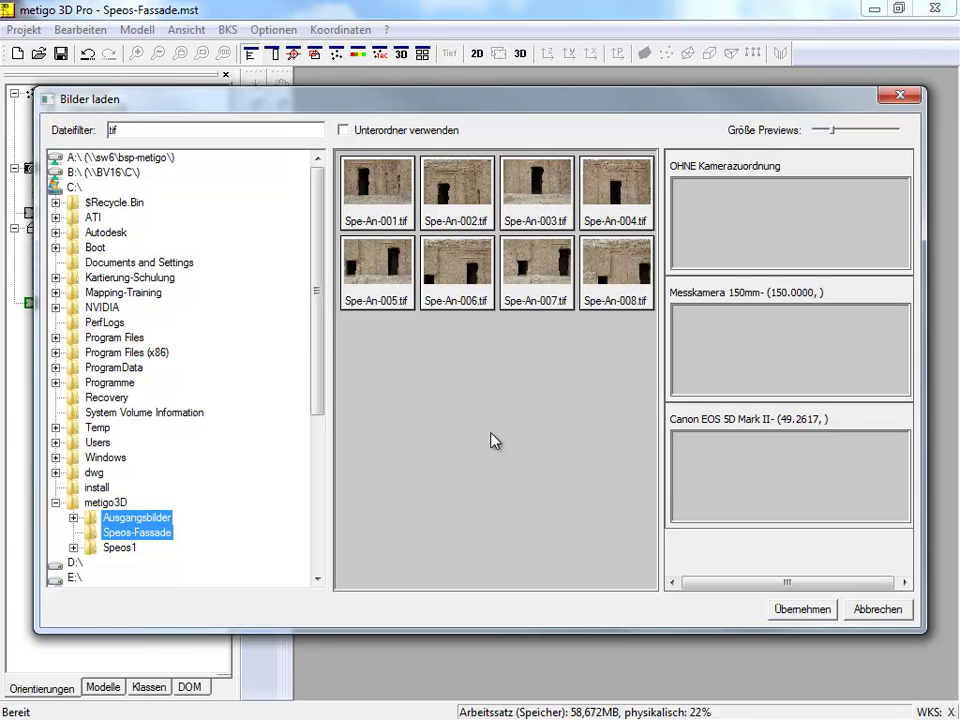
click(388, 197)
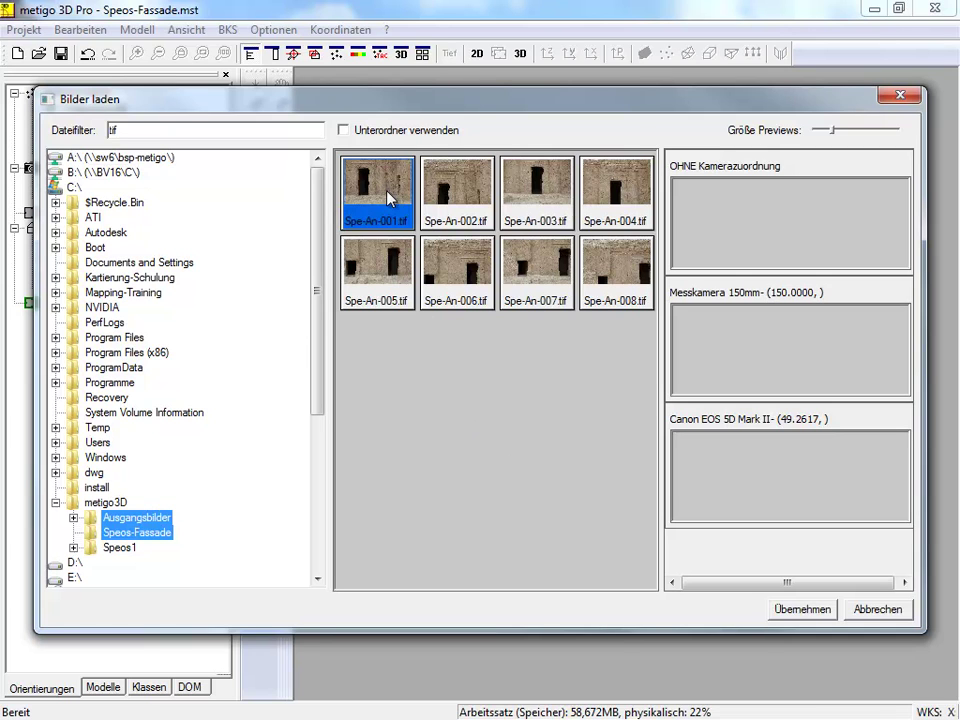
ctrl+click(551, 189)
ctrl+click(552, 282)
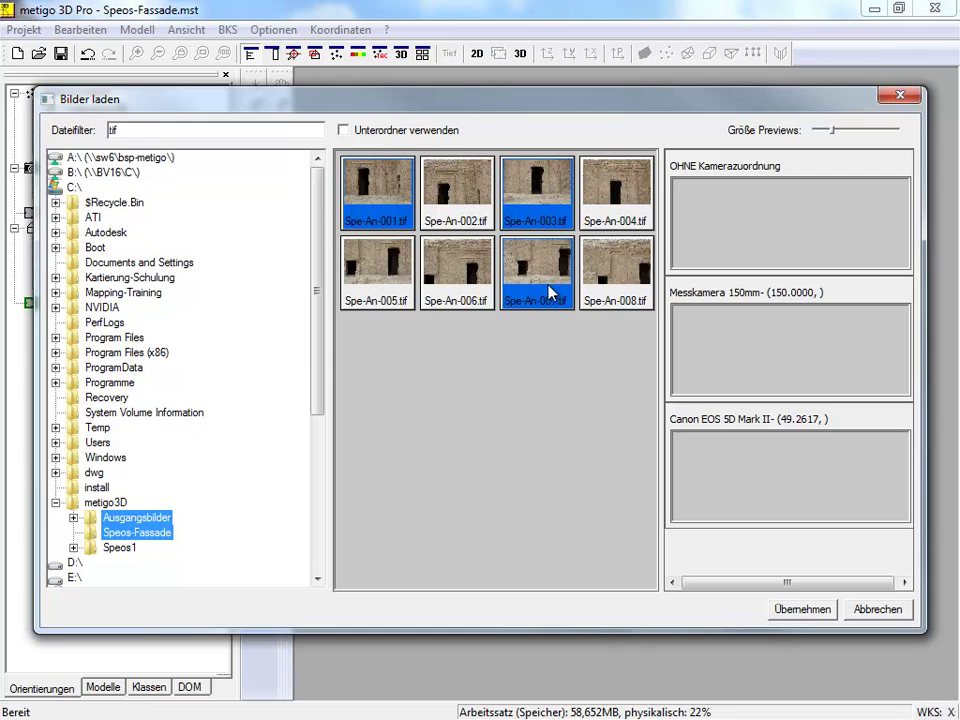
ctrl+click(371, 283)
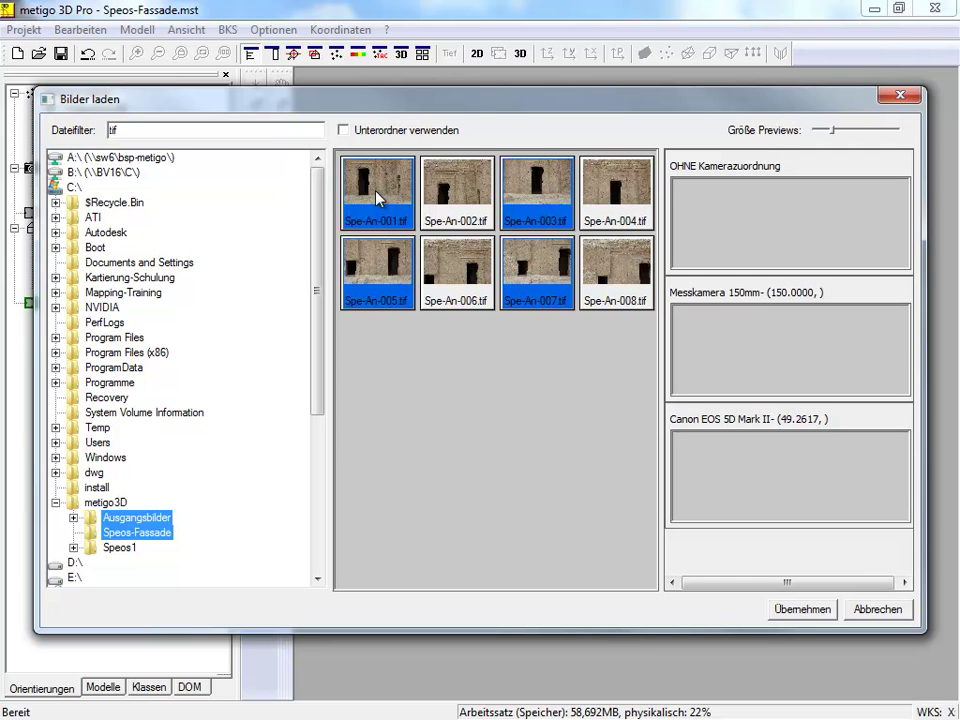
drag(378, 196, 727, 452)
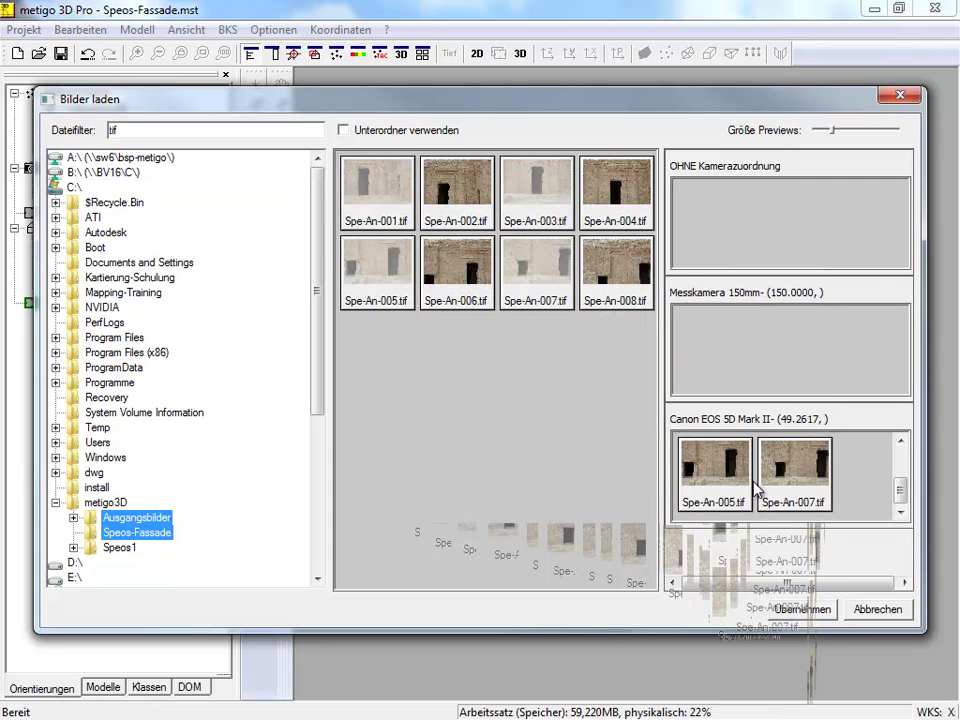
click(803, 609)
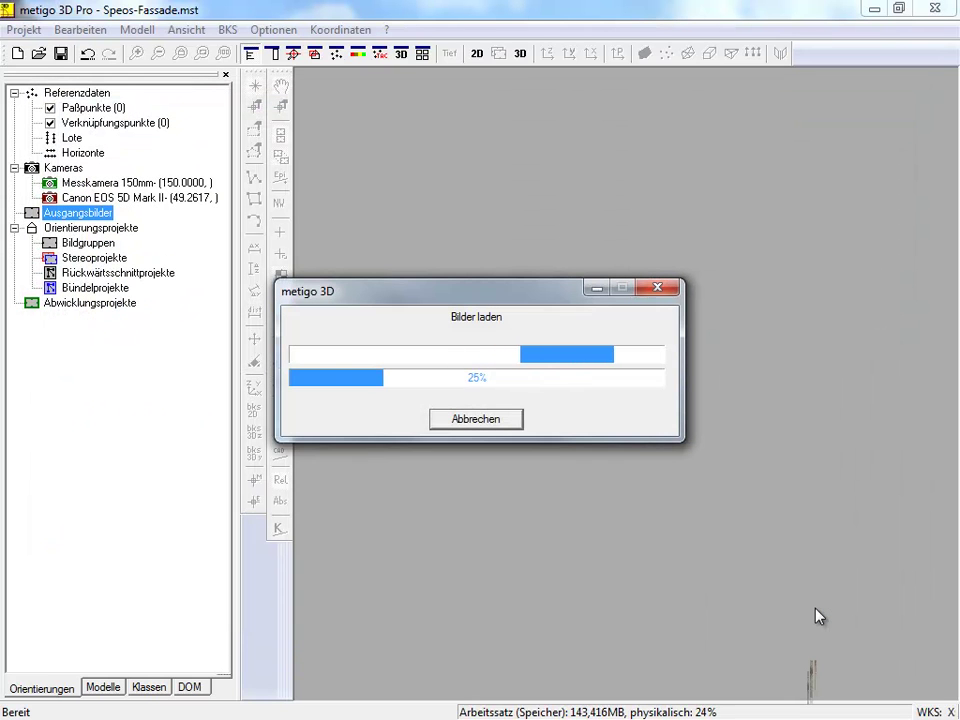
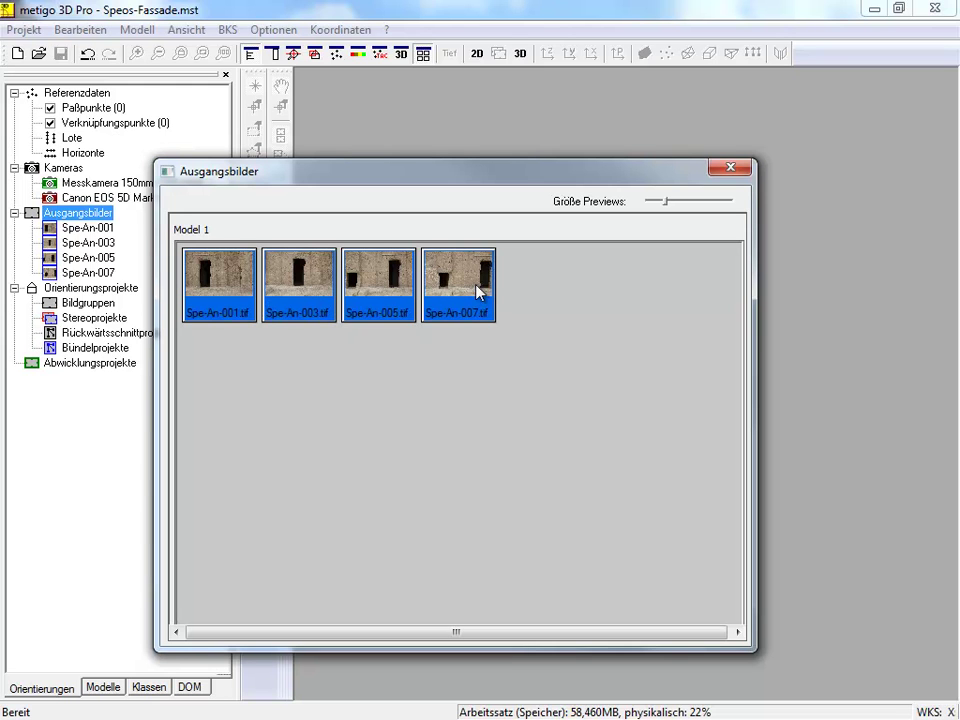
Generate image groups from the four source images by automatic point search with the default settings, accept them and save the project changes.
right_click(478, 291)
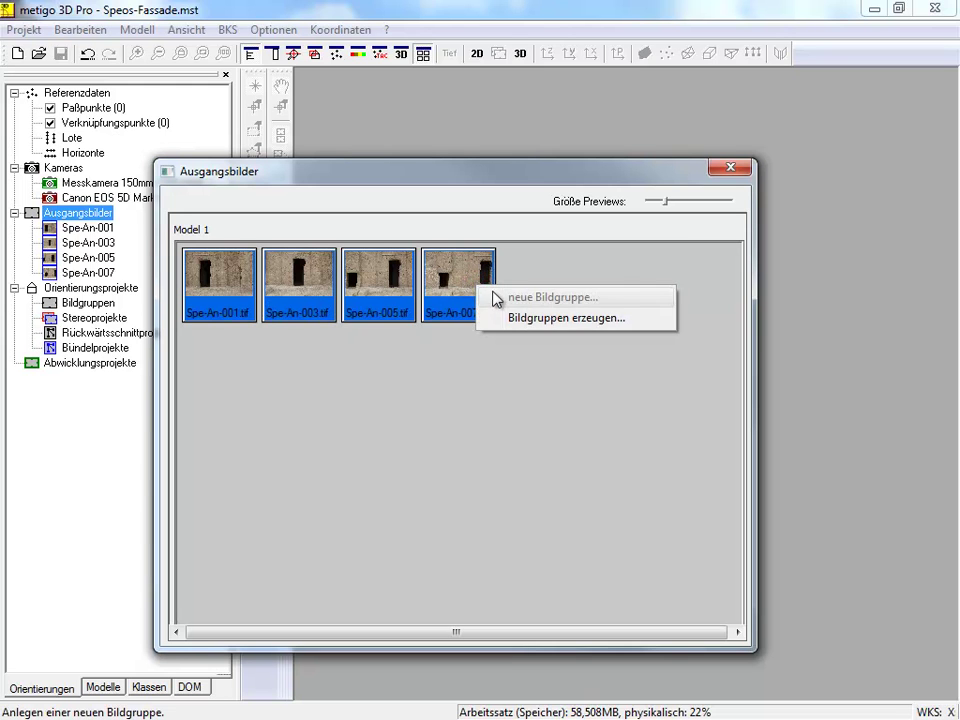
click(558, 320)
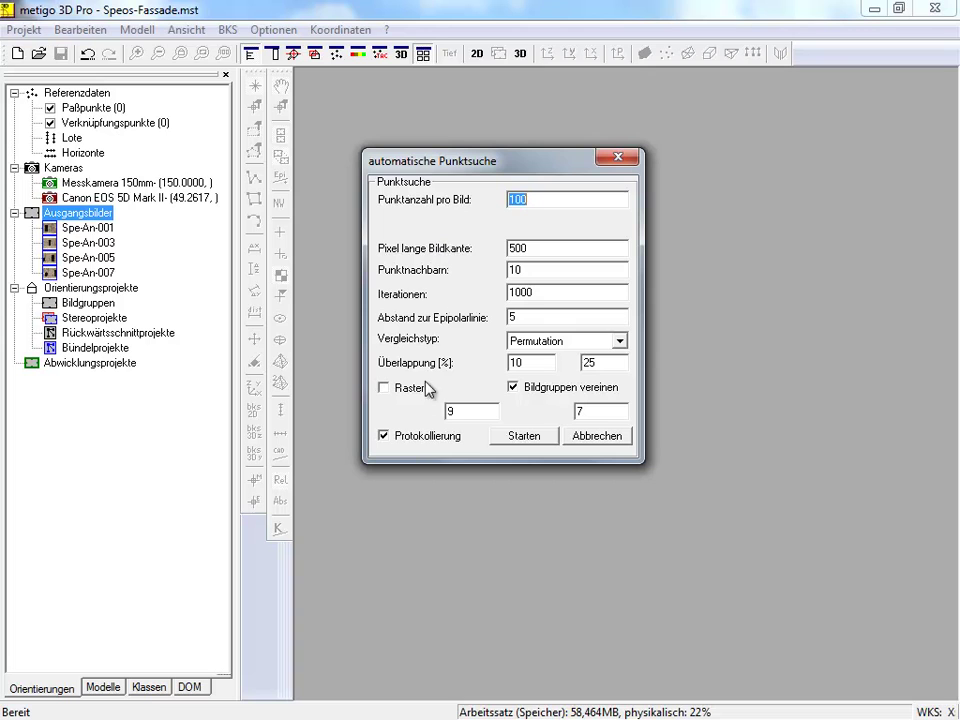
click(527, 440)
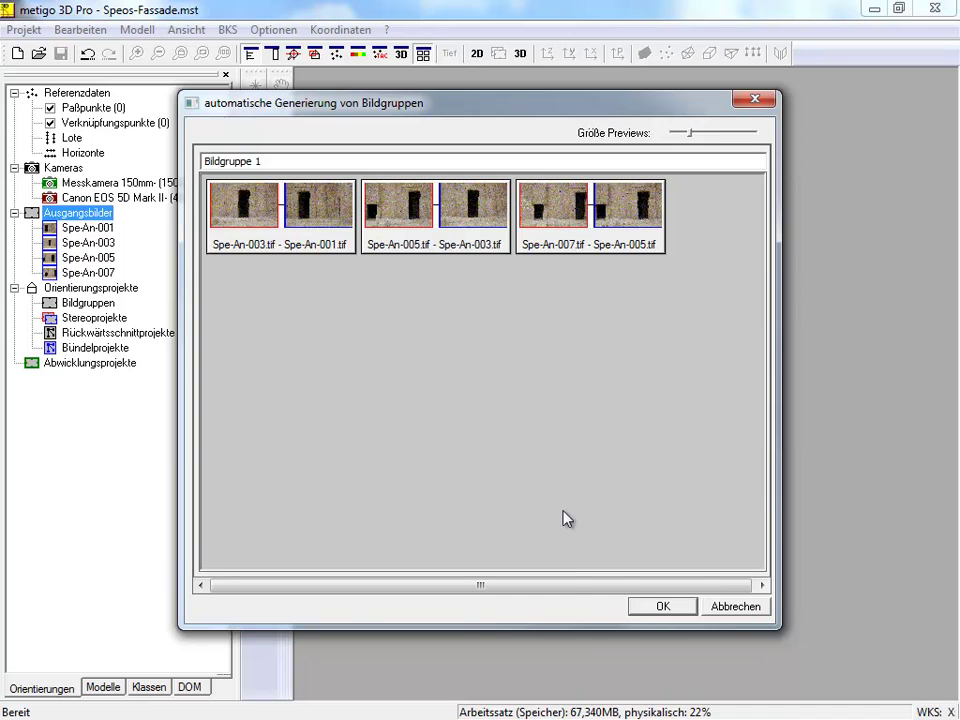
click(665, 607)
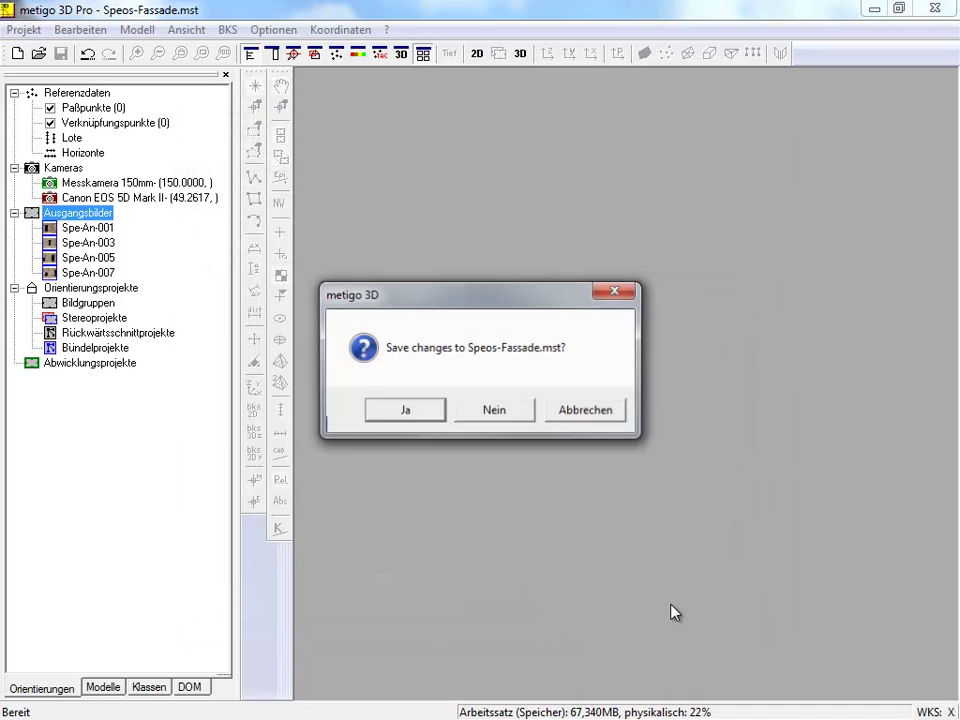
key(Return)
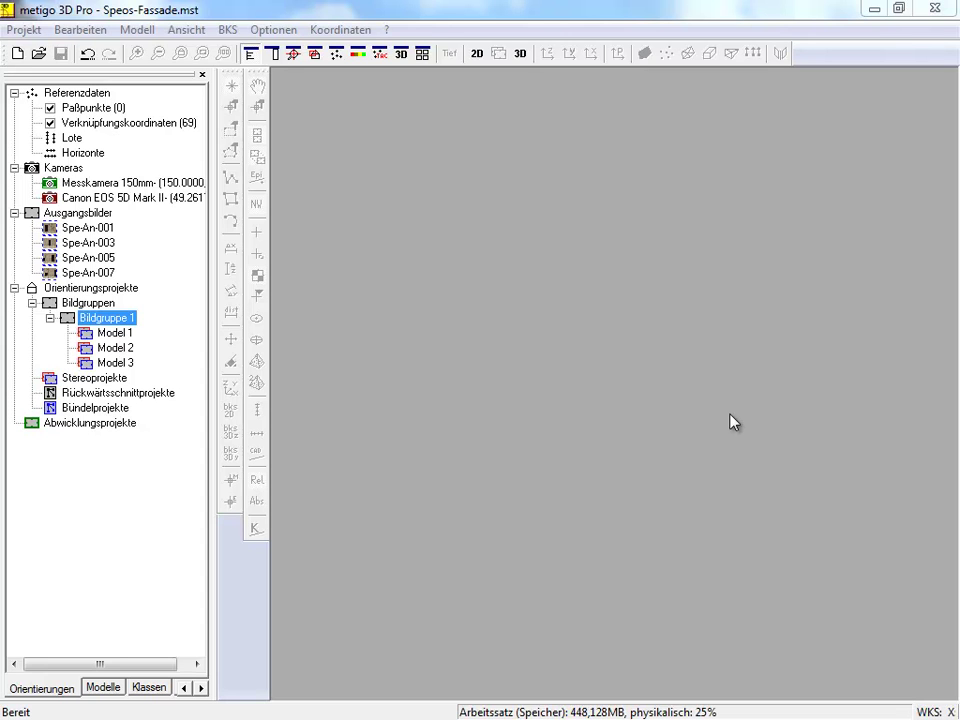
Run the model analysis on Bildgruppe 1 to examine the model overlaps and suggested order.
right_click(107, 322)
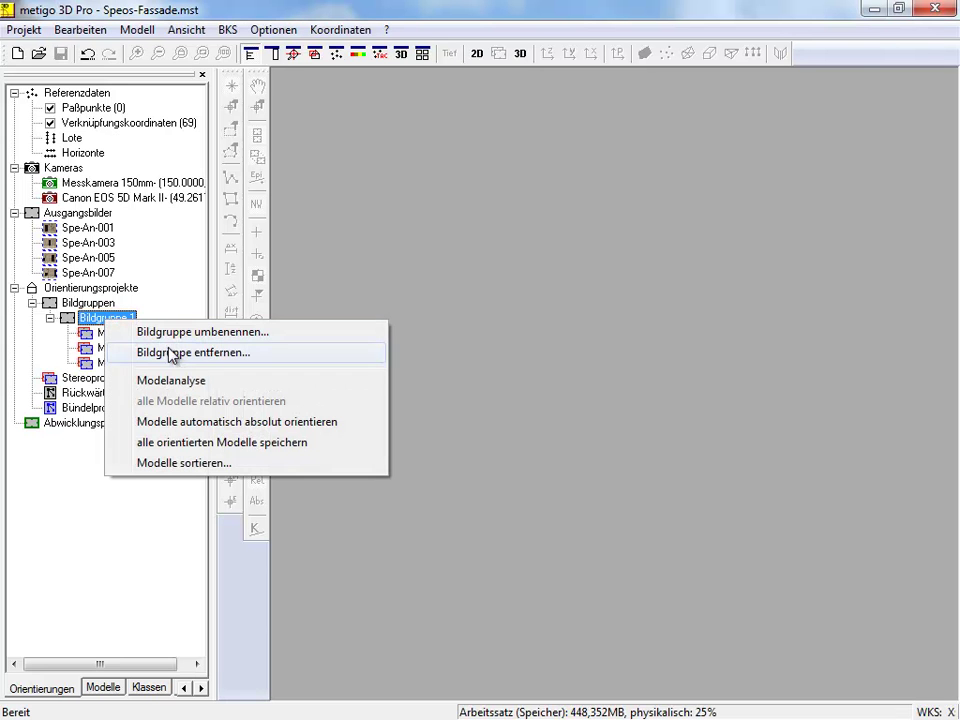
click(184, 381)
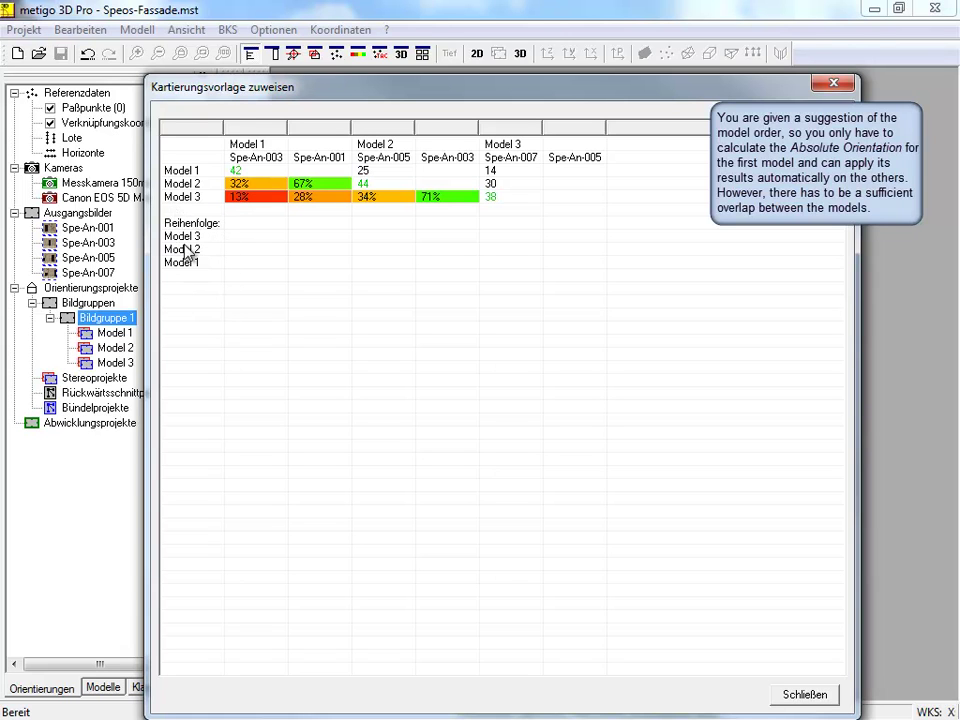
Close the model analysis, open Model 3 and calculate the relative orientation of all models in Bildgruppe 1.
click(805, 695)
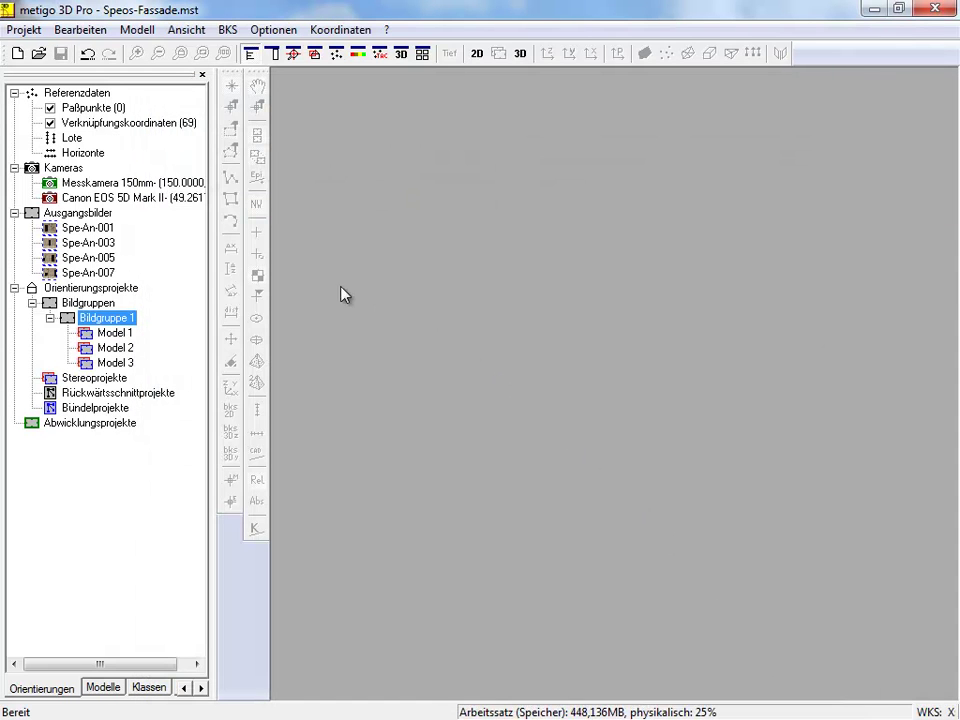
double_click(115, 363)
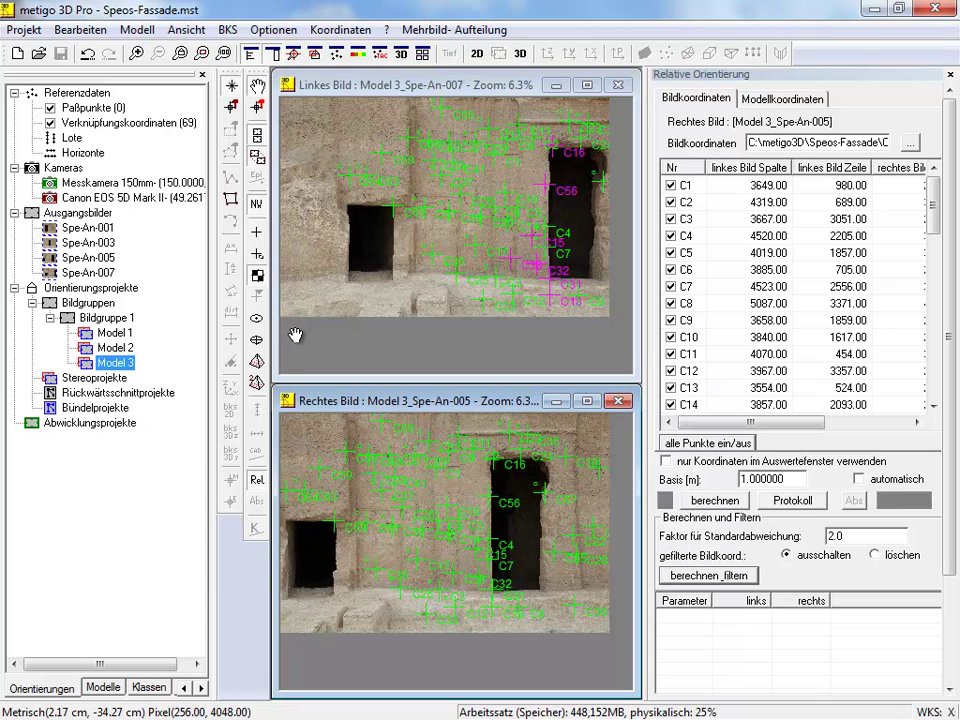
right_click(108, 321)
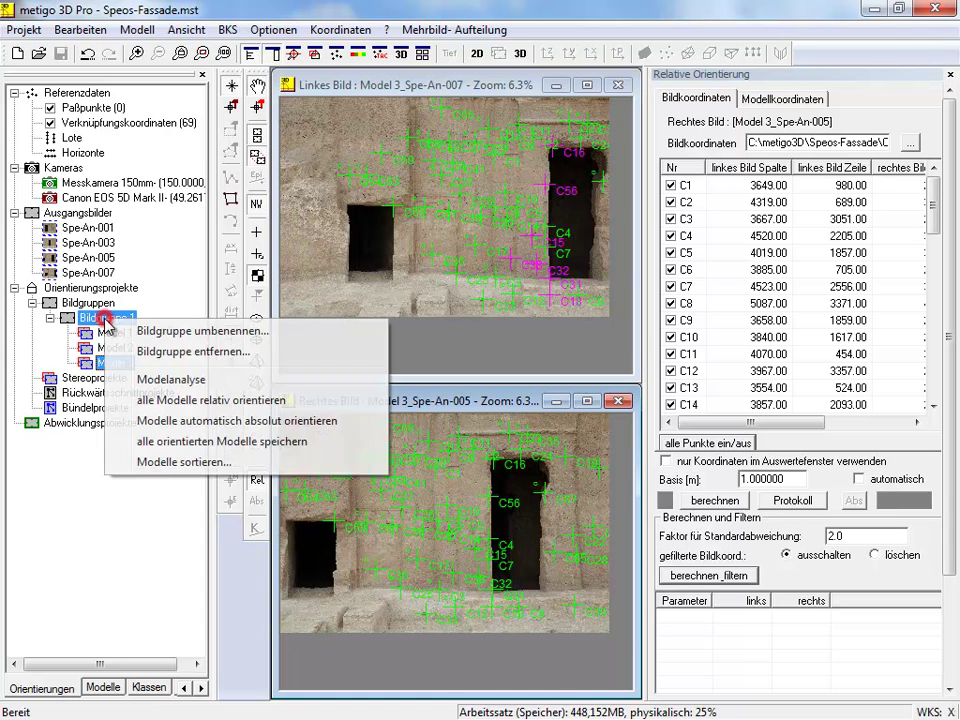
click(204, 401)
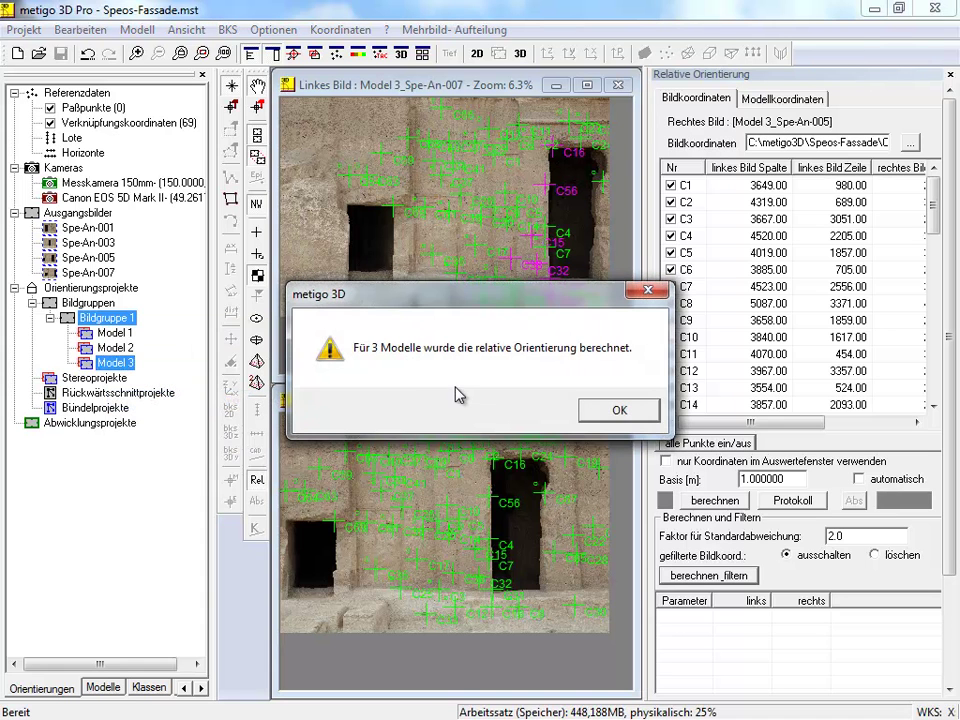
click(619, 412)
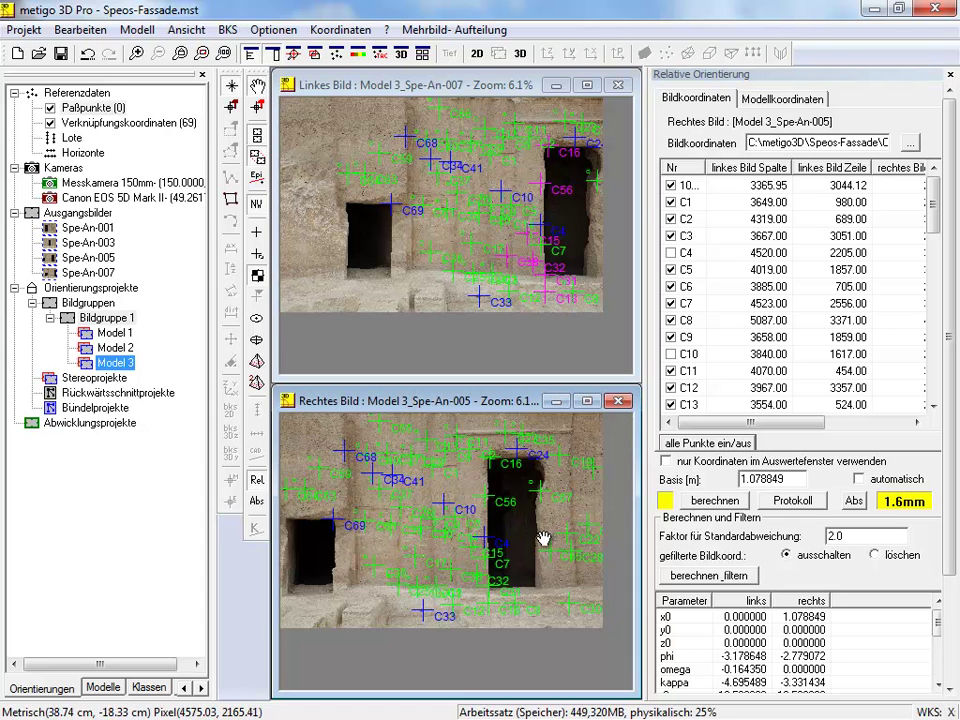
Switch Model 3 to absolute orientation and import all control points from Speos-Fassade_pp.tac without parameter limits.
click(856, 506)
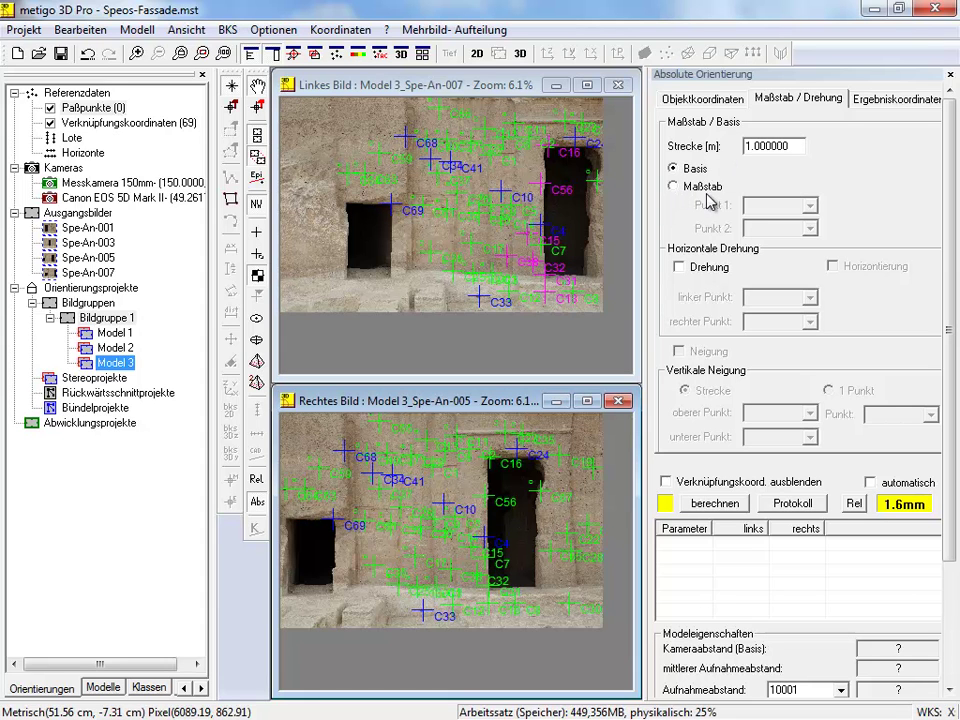
click(698, 104)
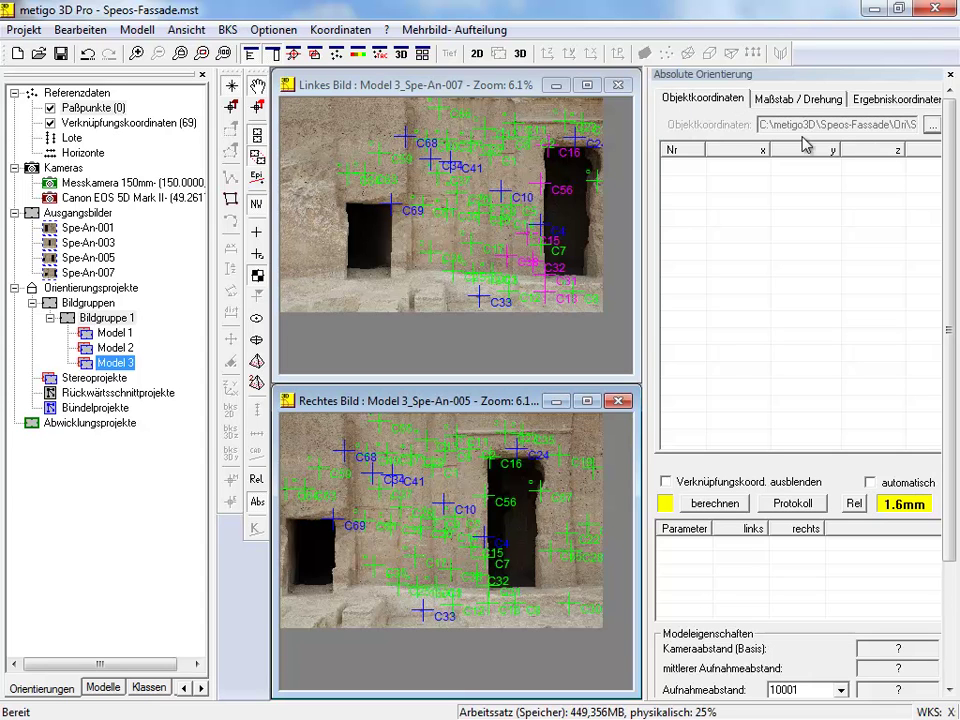
click(930, 127)
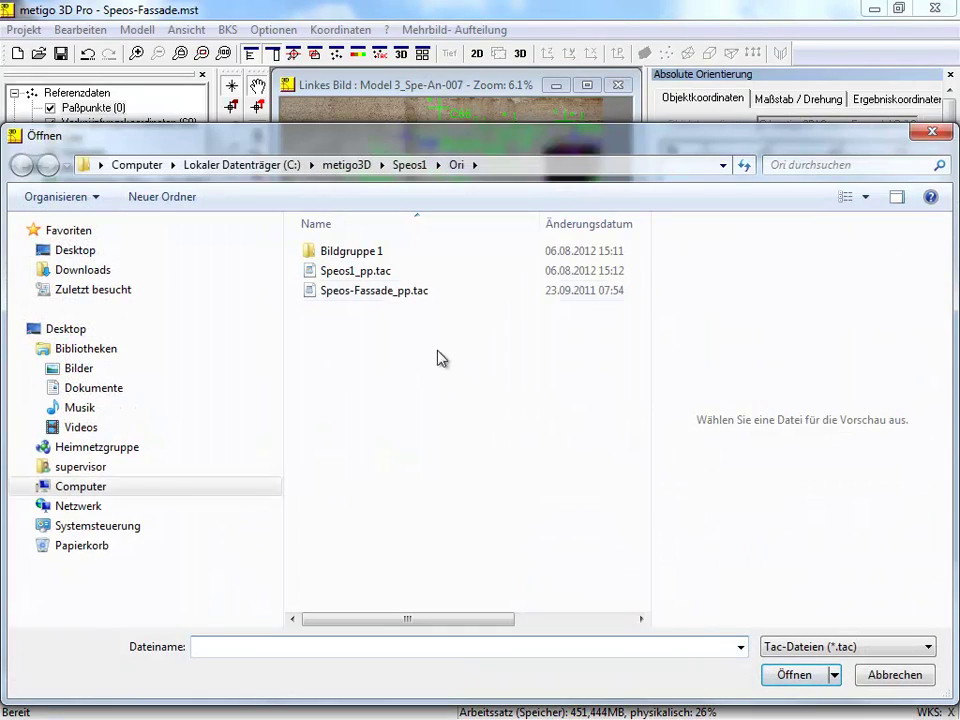
click(380, 291)
click(801, 684)
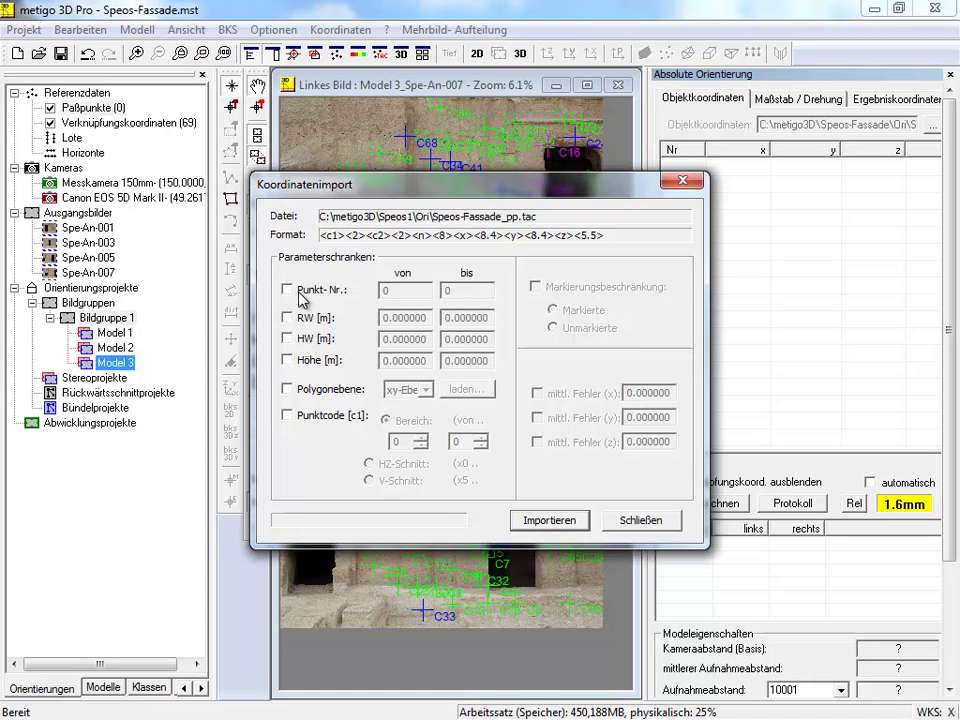
click(553, 521)
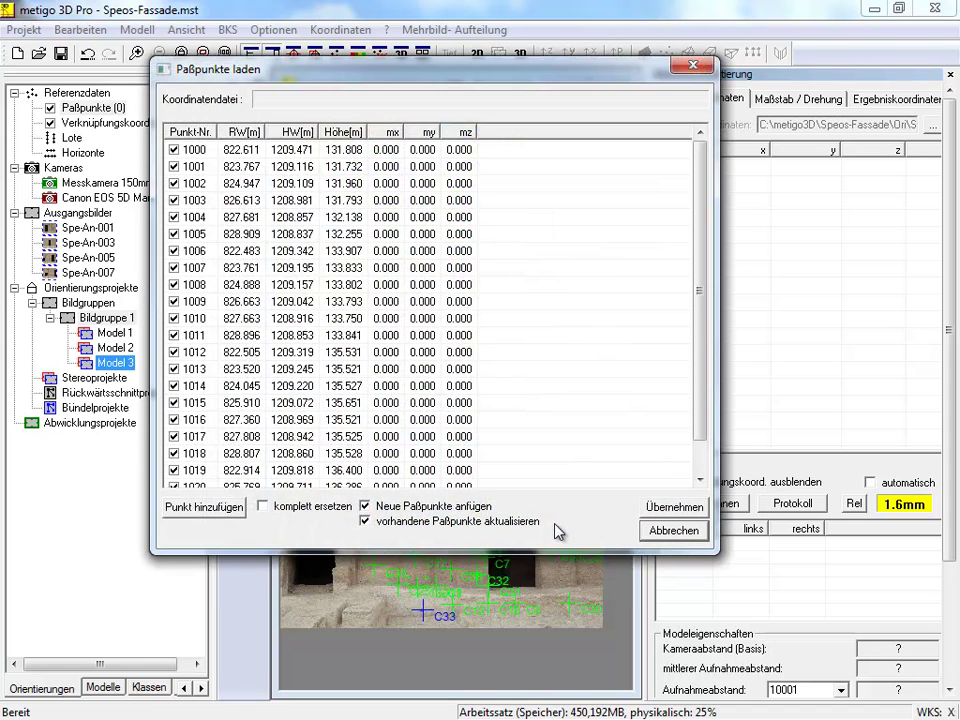
click(677, 508)
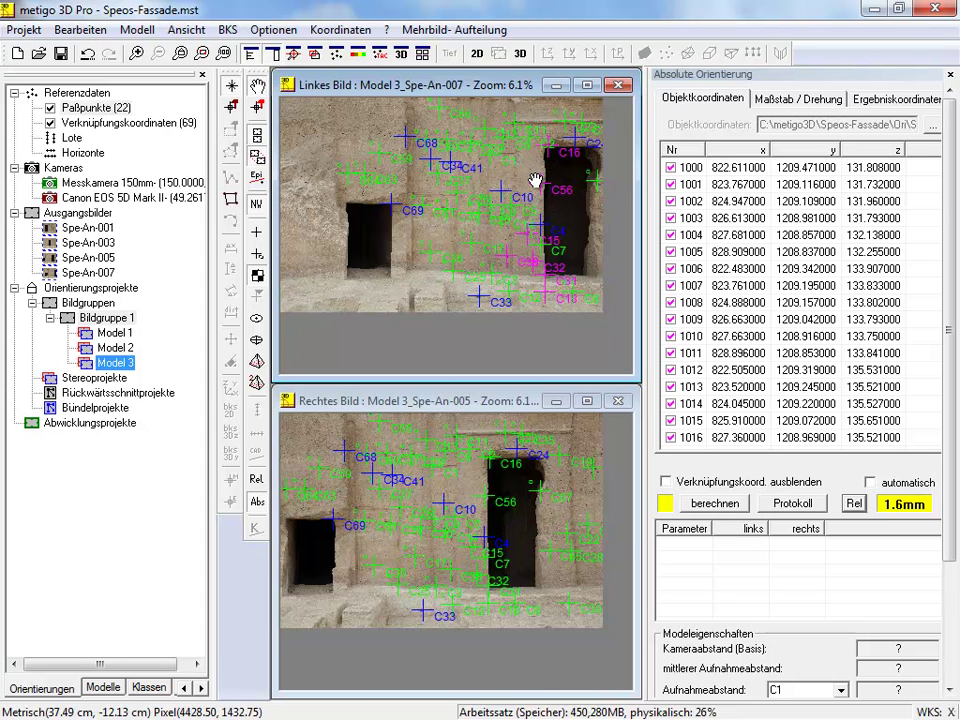
Measure the checkered target on the wall beside the large doorway as control point 1008, keeping Code1 at 14.
scroll(537, 186, up, 3)
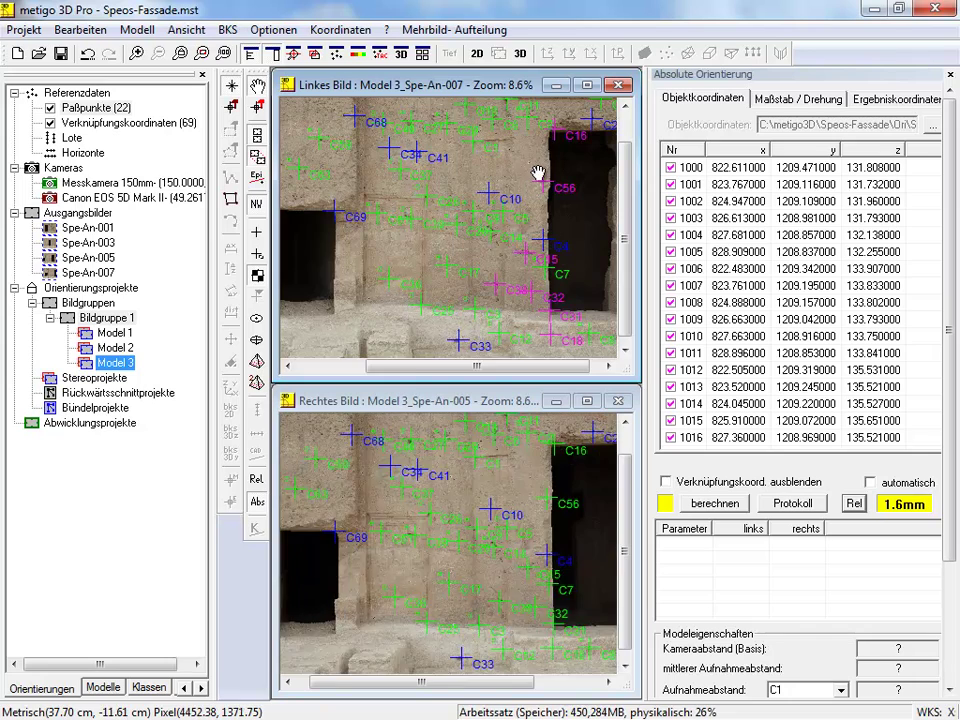
scroll(537, 157, up, 4)
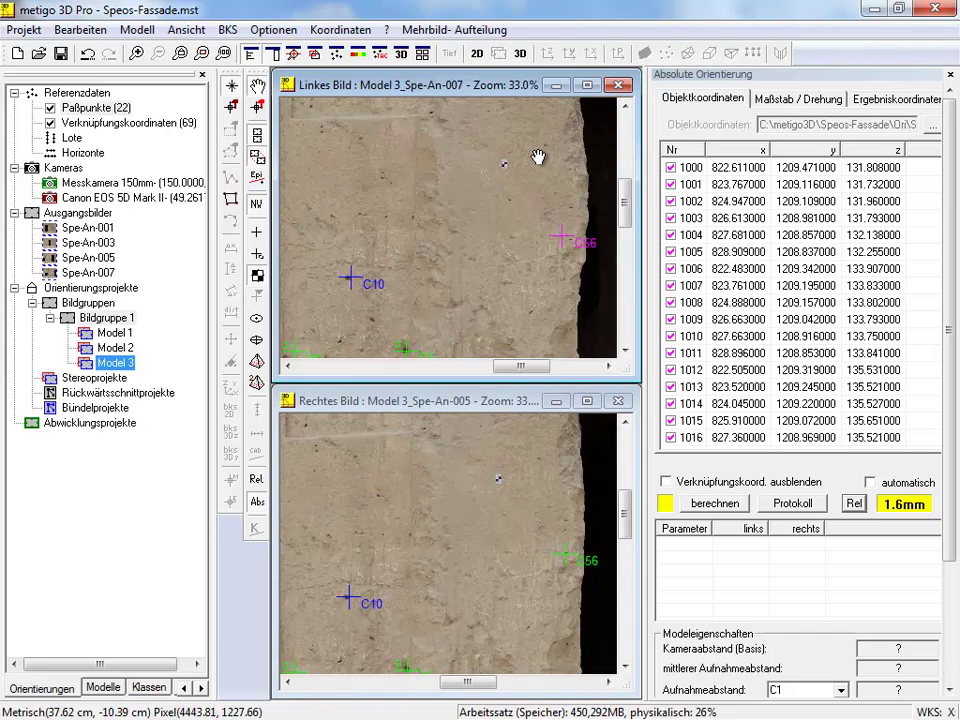
scroll(537, 157, up, 1)
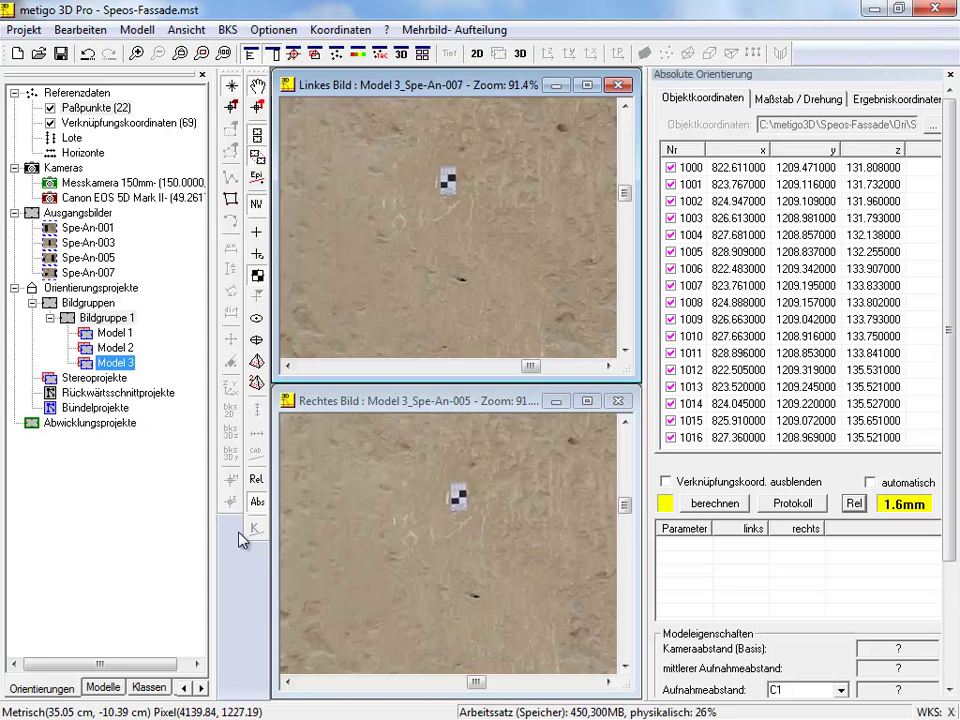
click(257, 277)
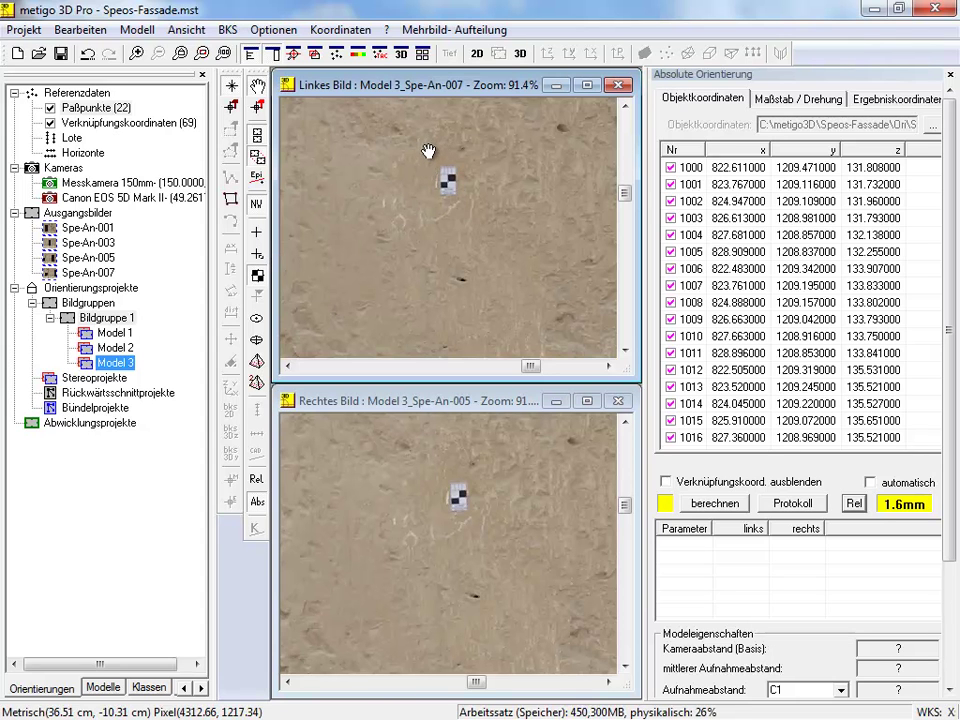
drag(418, 150, 484, 240)
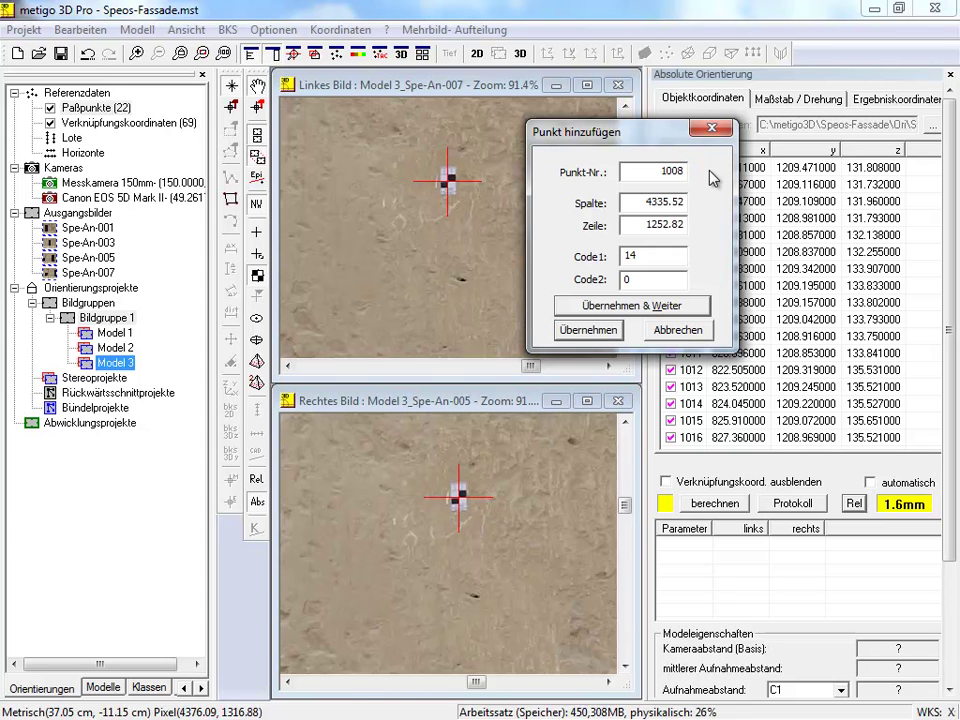
click(585, 331)
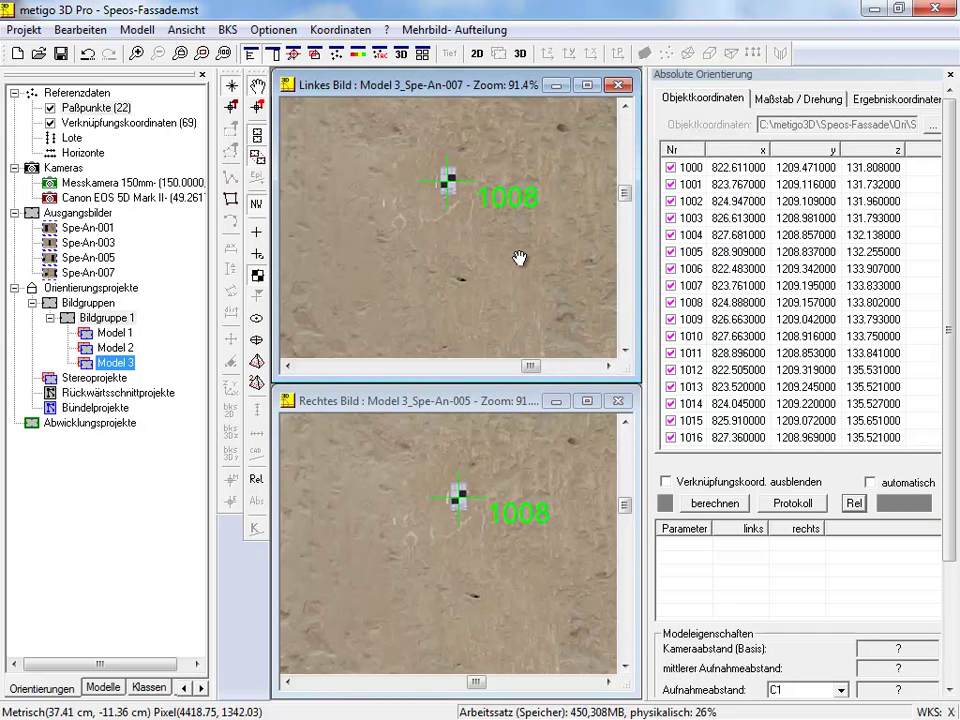
Measure the target on the wall between the two doorways as control point 1007 in both images, Spe-An-007 and Spe-An-005.
scroll(519, 258, down, 1)
scroll(519, 259, down, 1)
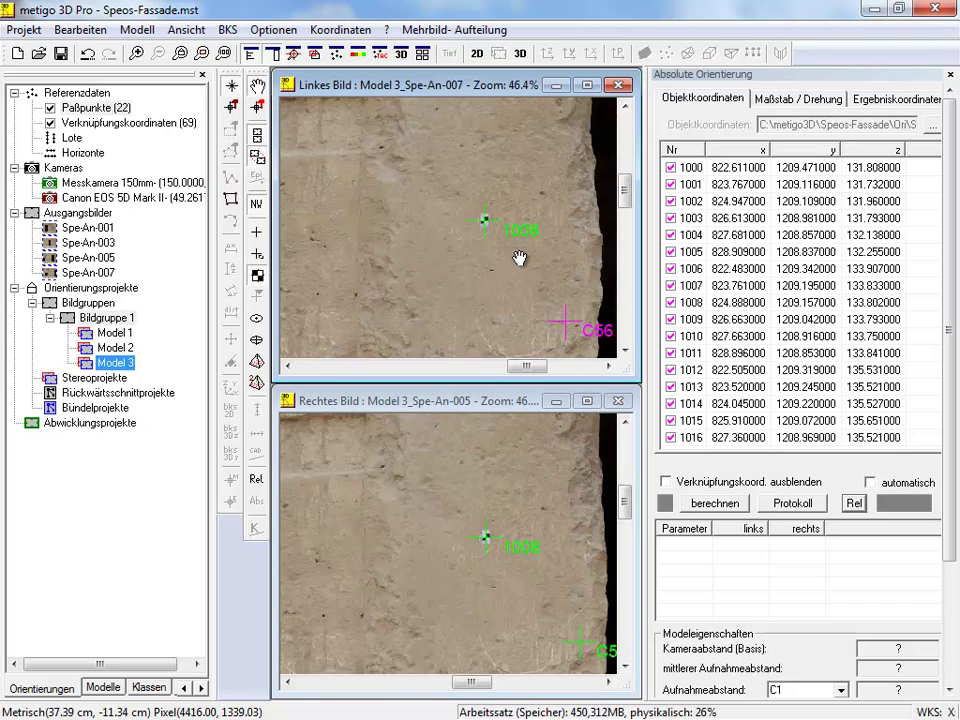
scroll(500, 265, down, 1)
drag(426, 263, 497, 204)
scroll(497, 204, down, 1)
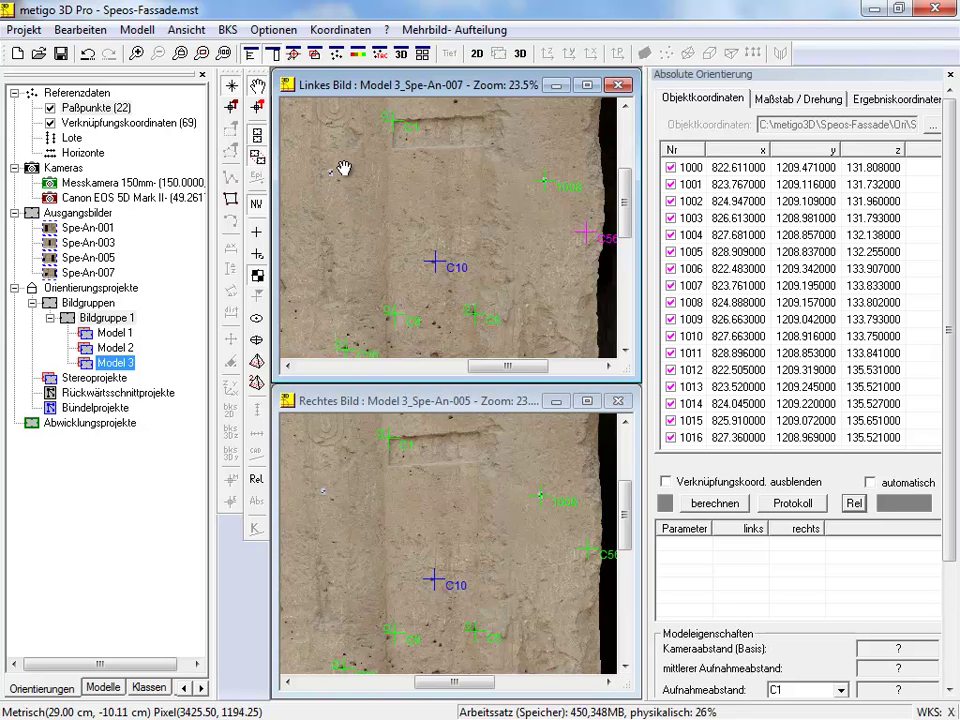
scroll(340, 167, up, 3)
click(262, 280)
click(333, 197)
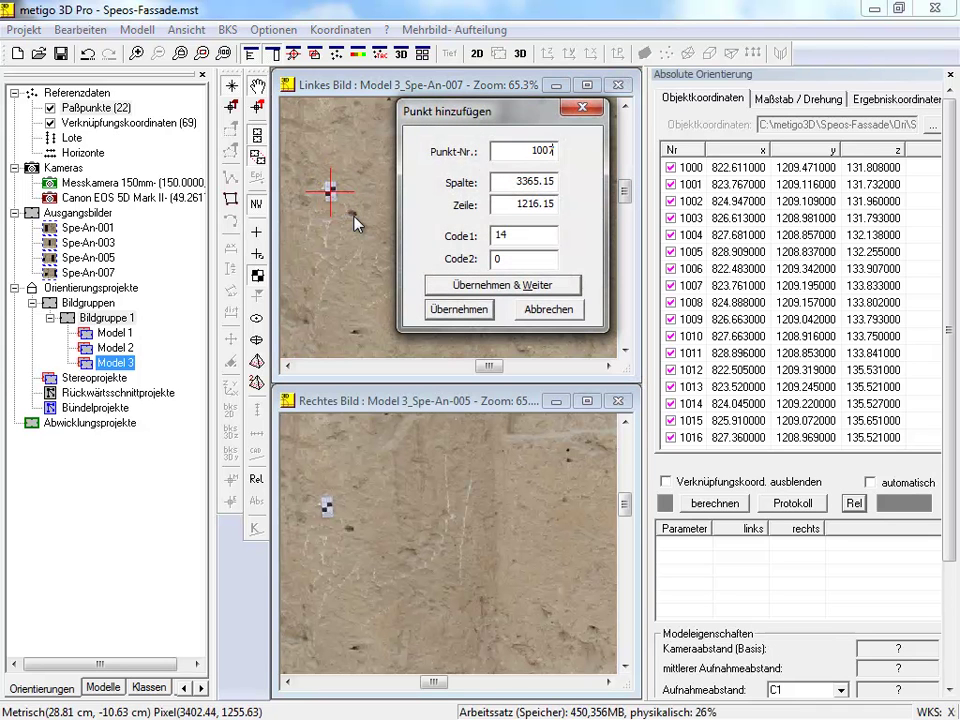
click(476, 314)
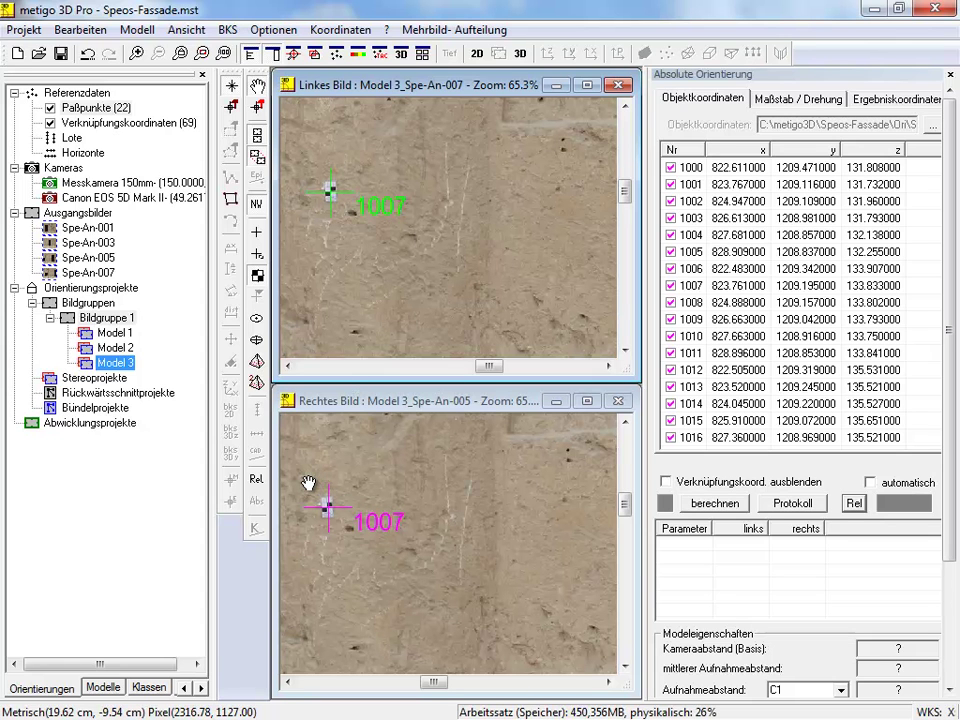
click(352, 539)
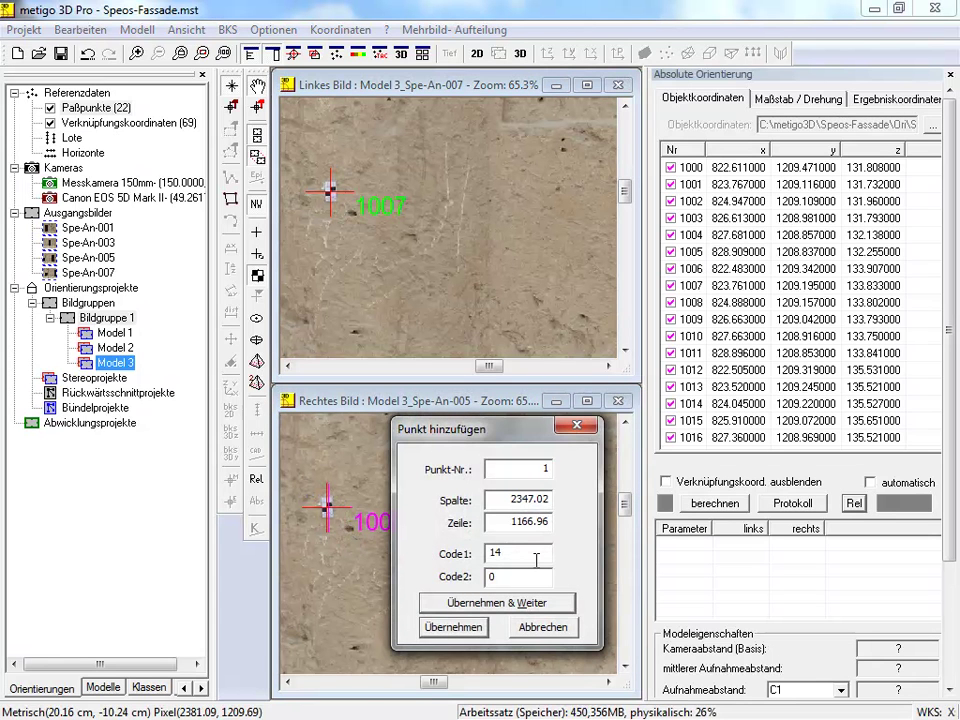
click(450, 627)
Measure the target at tie point C32 as control point 1002 in image Spe-An-005.
scroll(410, 600, down, 4)
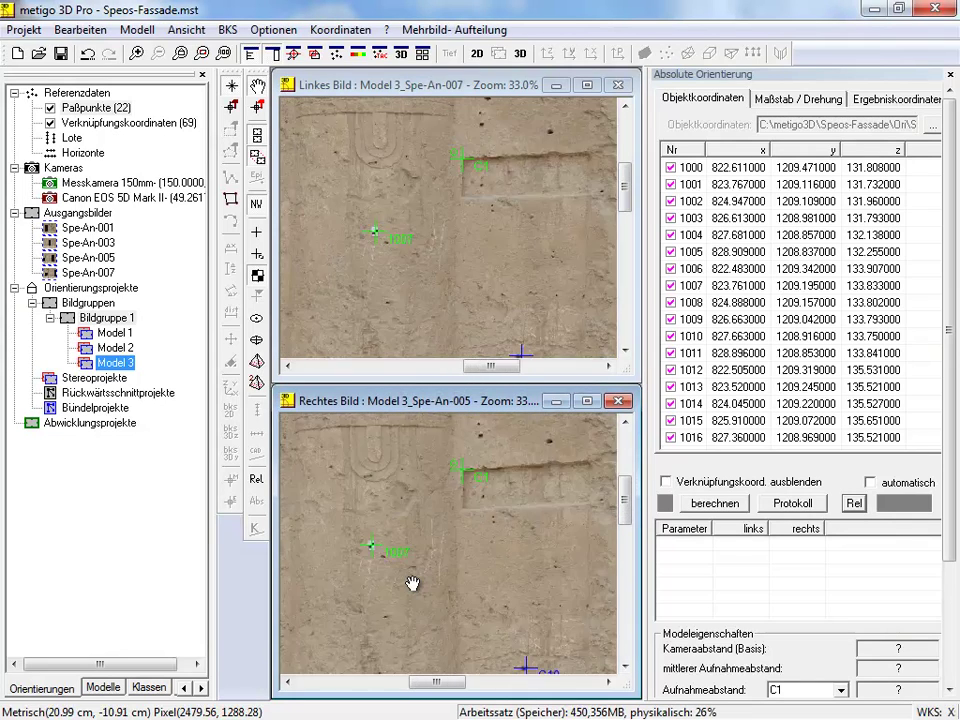
middle_drag(402, 519, 568, 582)
scroll(566, 590, up, 5)
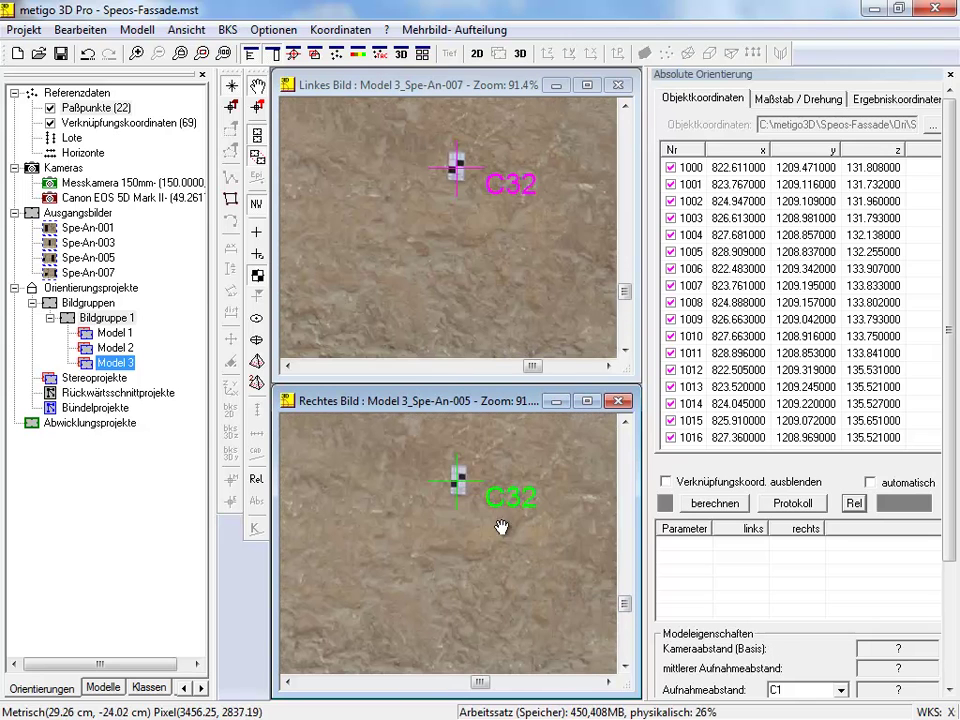
click(500, 524)
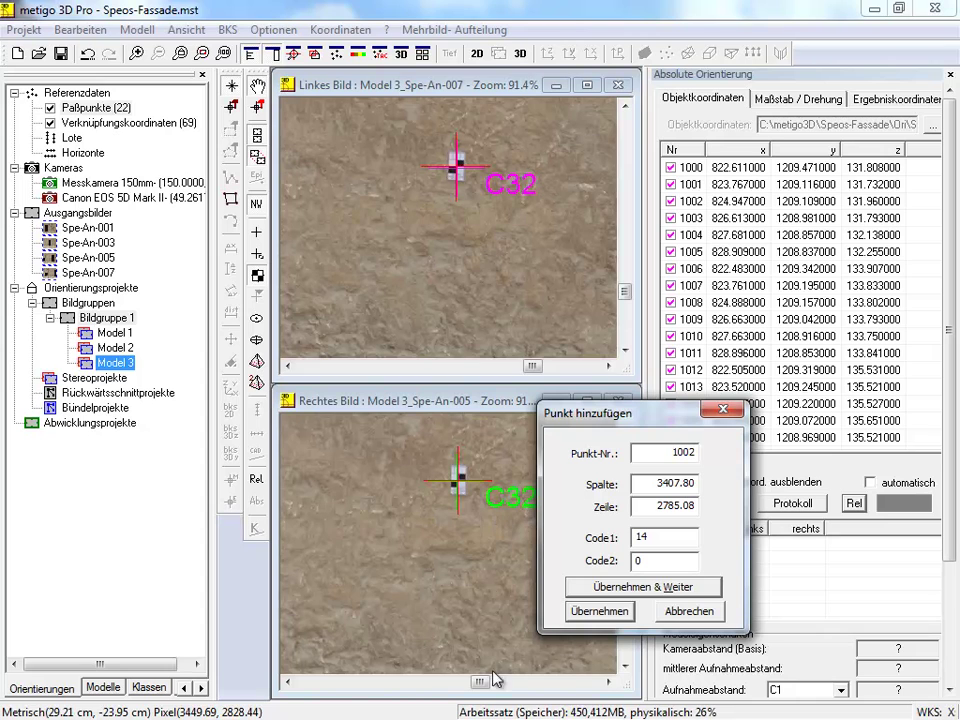
click(585, 610)
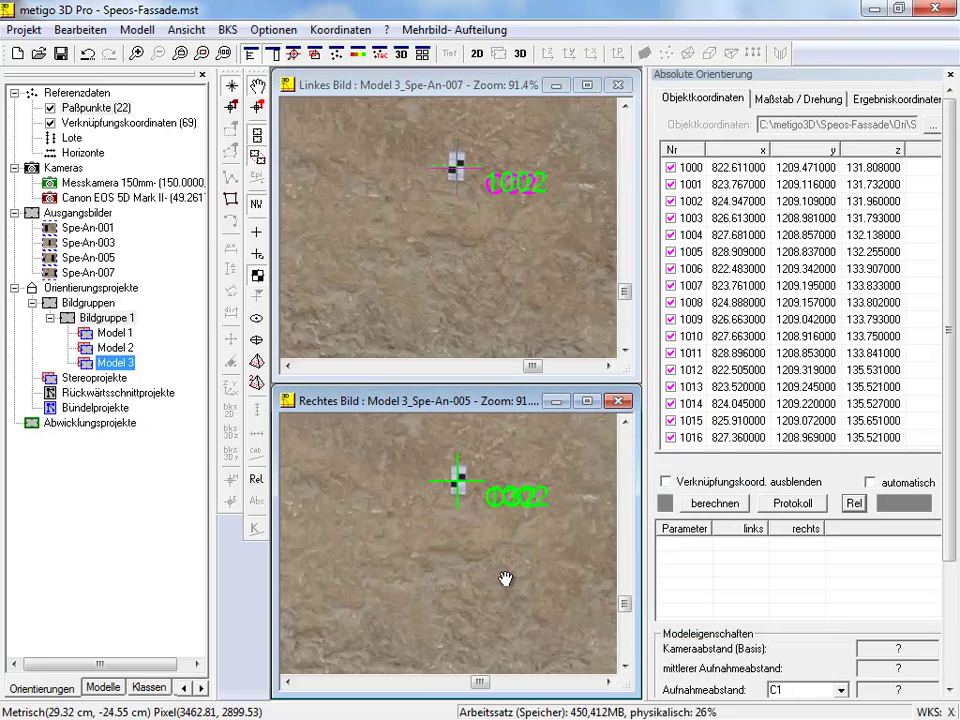
Measure the target just above the ledge as control point 1001 in both images and calculate Model 3's absolute orientation.
scroll(505, 578, down, 5)
scroll(401, 591, up, 3)
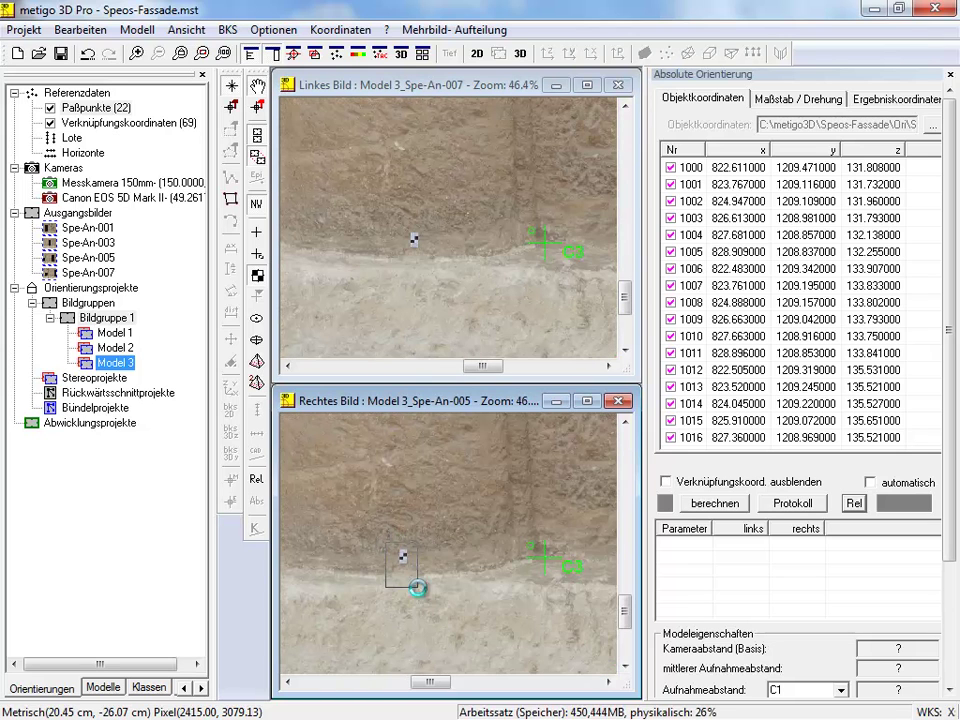
click(403, 556)
text(1001)
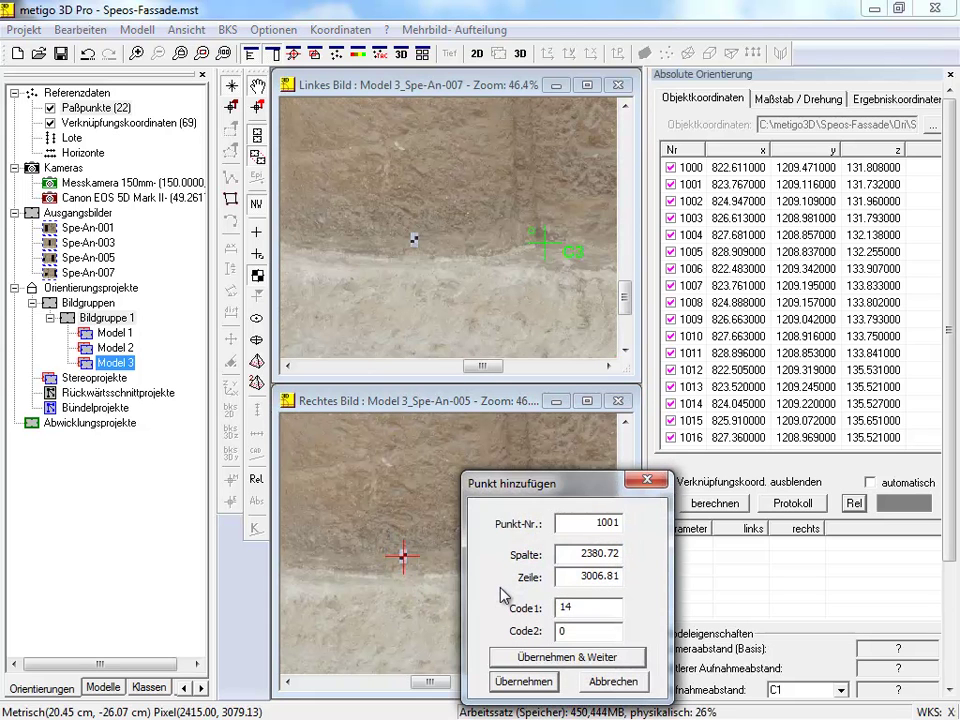
click(512, 681)
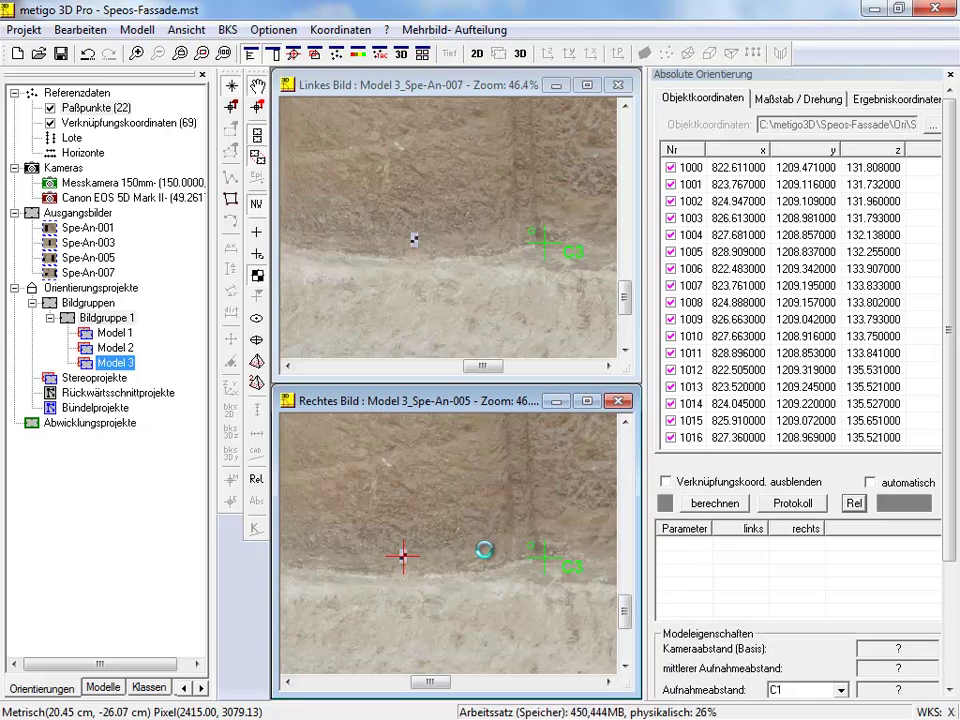
click(424, 246)
click(415, 245)
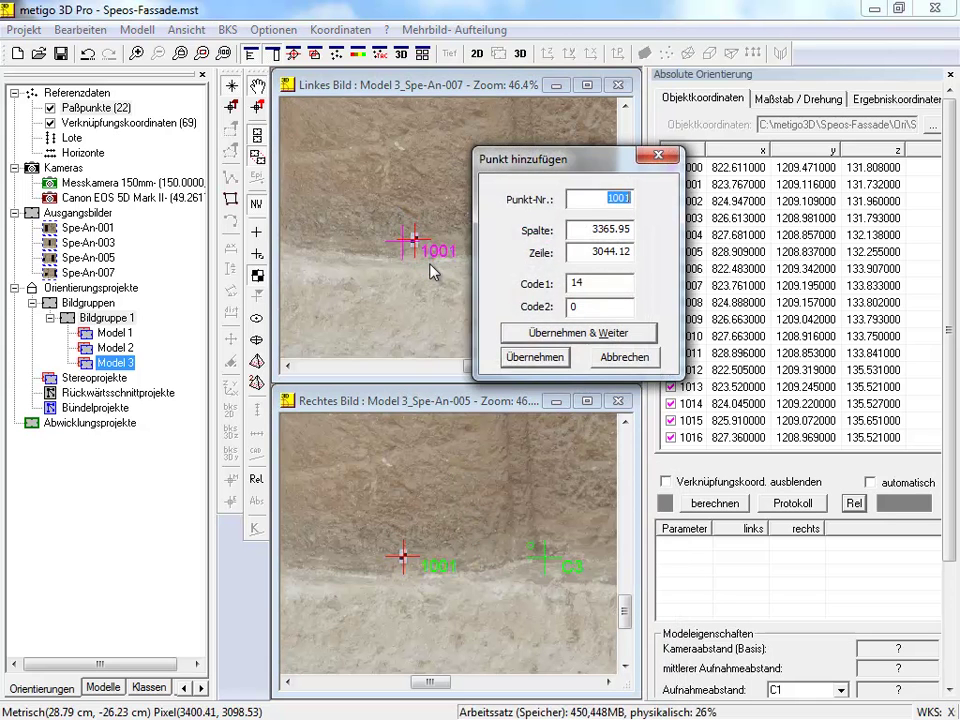
click(534, 357)
scroll(509, 306, down, 5)
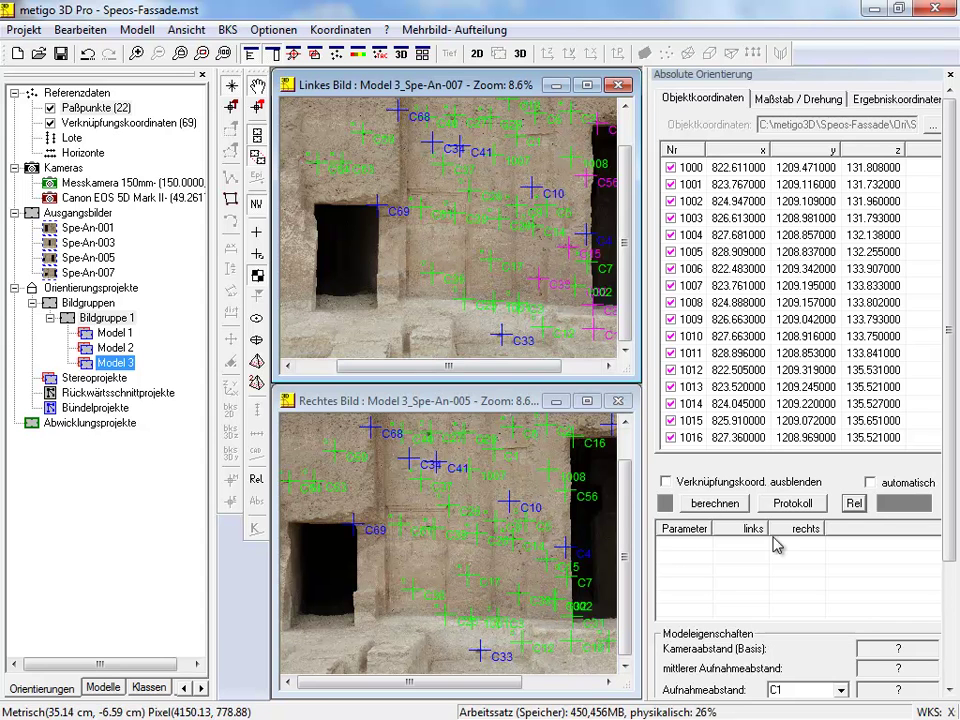
click(734, 508)
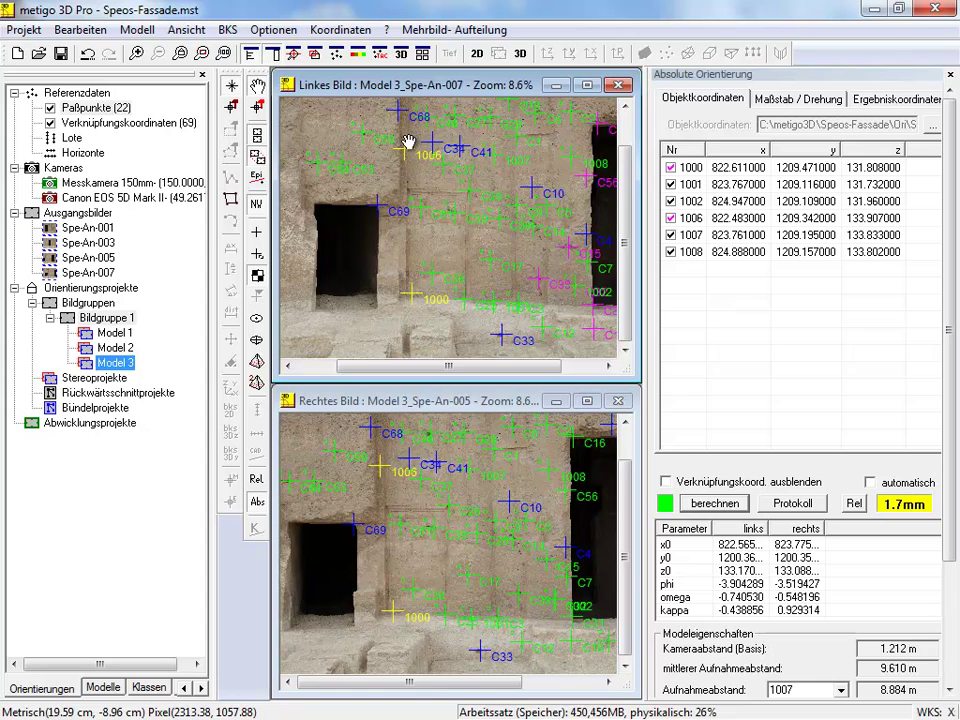
Examine how control point 1006 sits on its wall target in both Model 3 images, and view the whole images.
scroll(400, 142, up, 1)
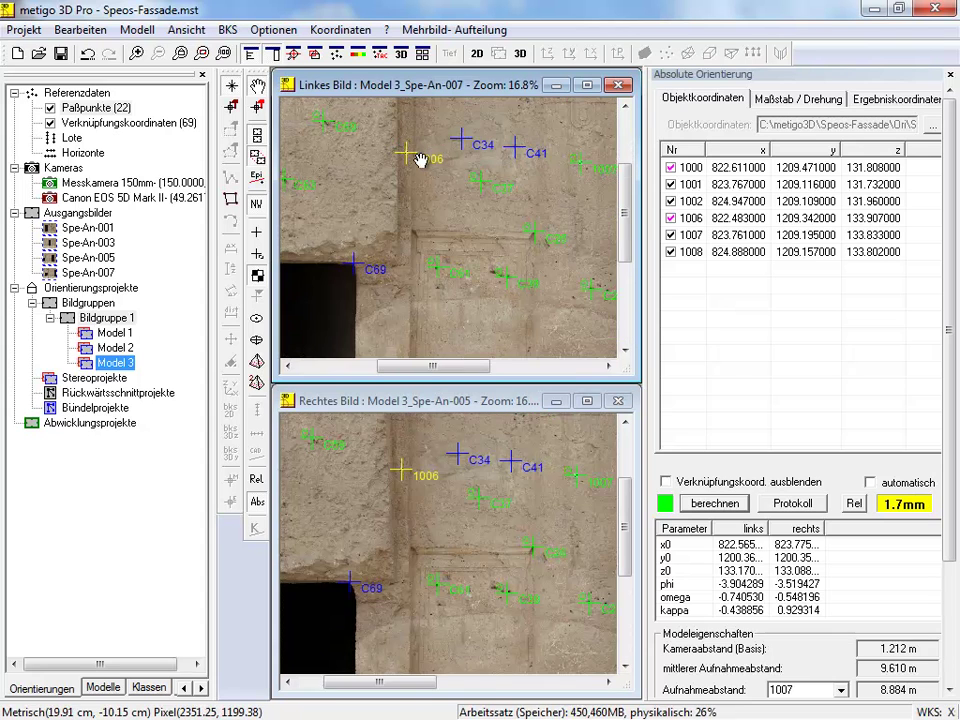
scroll(420, 157, up, 2)
drag(388, 206, 400, 246)
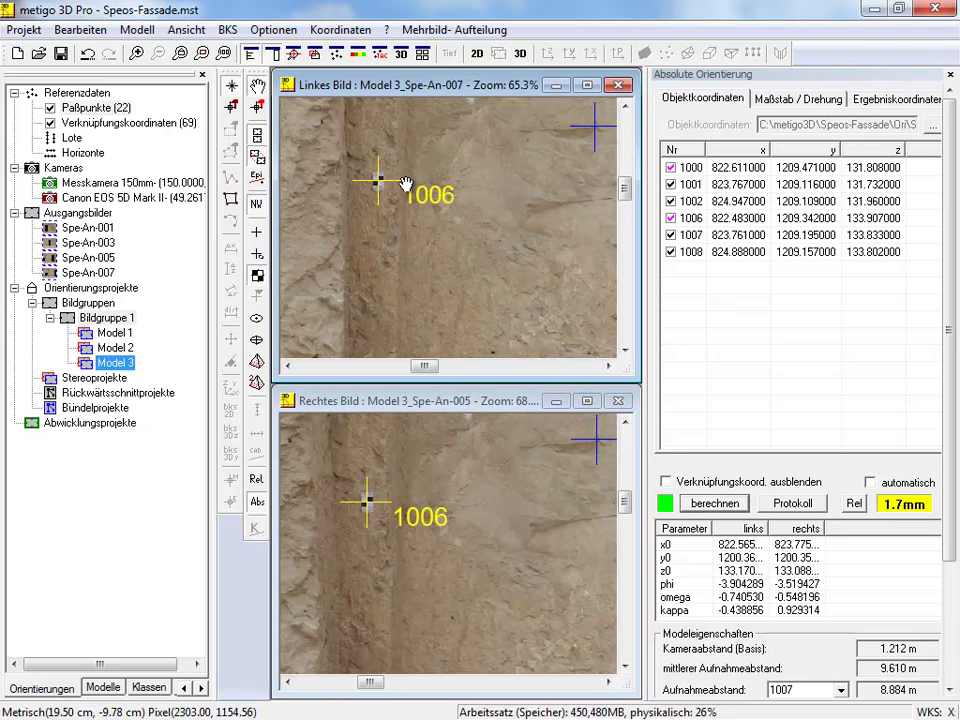
drag(401, 236, 410, 255)
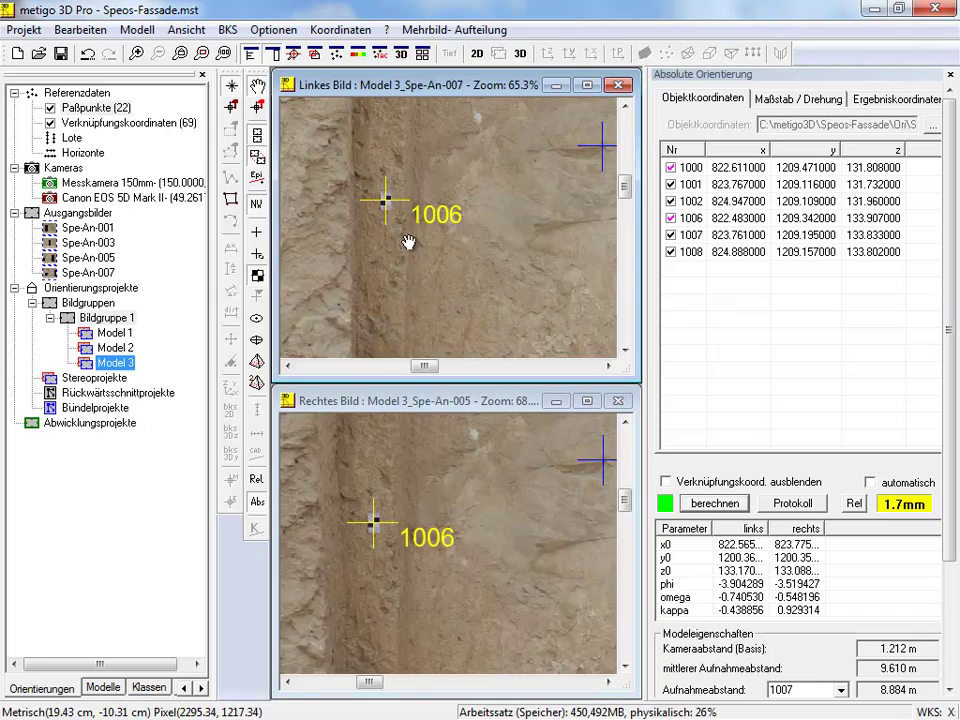
scroll(409, 238, down, 2)
scroll(452, 278, down, 1)
scroll(452, 278, down, 1)
drag(450, 279, 411, 204)
scroll(411, 204, down, 1)
scroll(409, 204, down, 1)
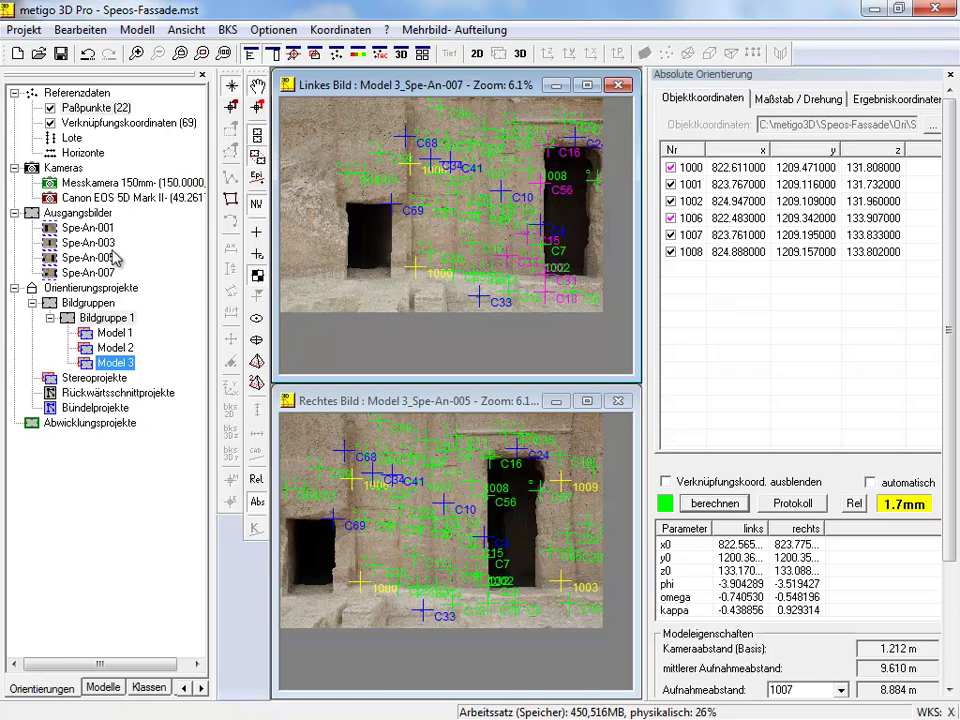
Run the automatic absolute orientation of Bildgruppe 1 for Model 1 and Model 2.
right_click(96, 322)
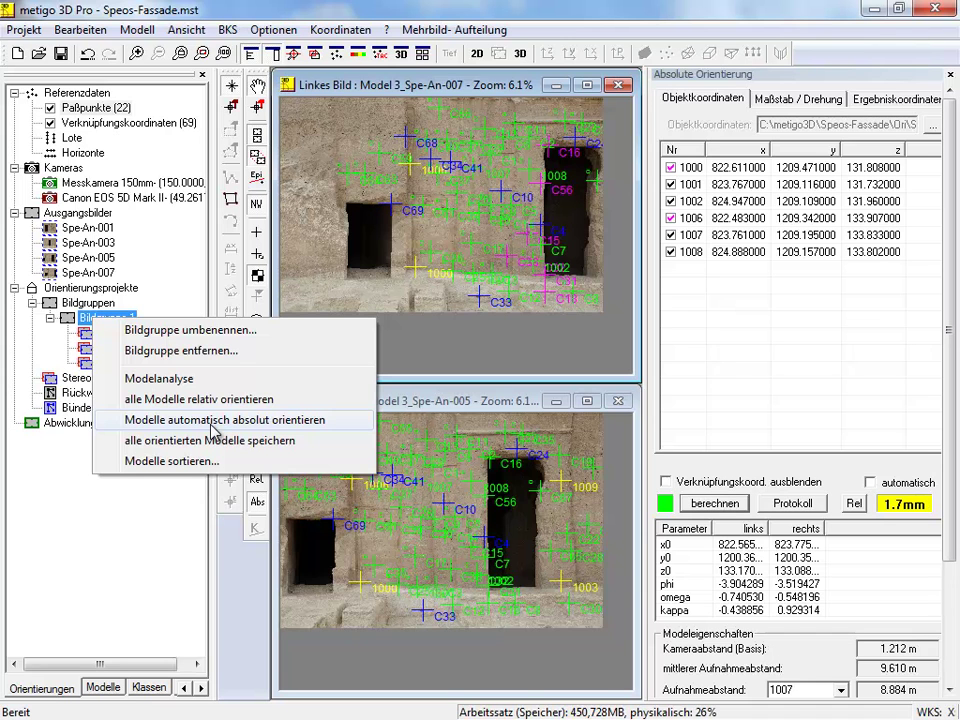
click(213, 430)
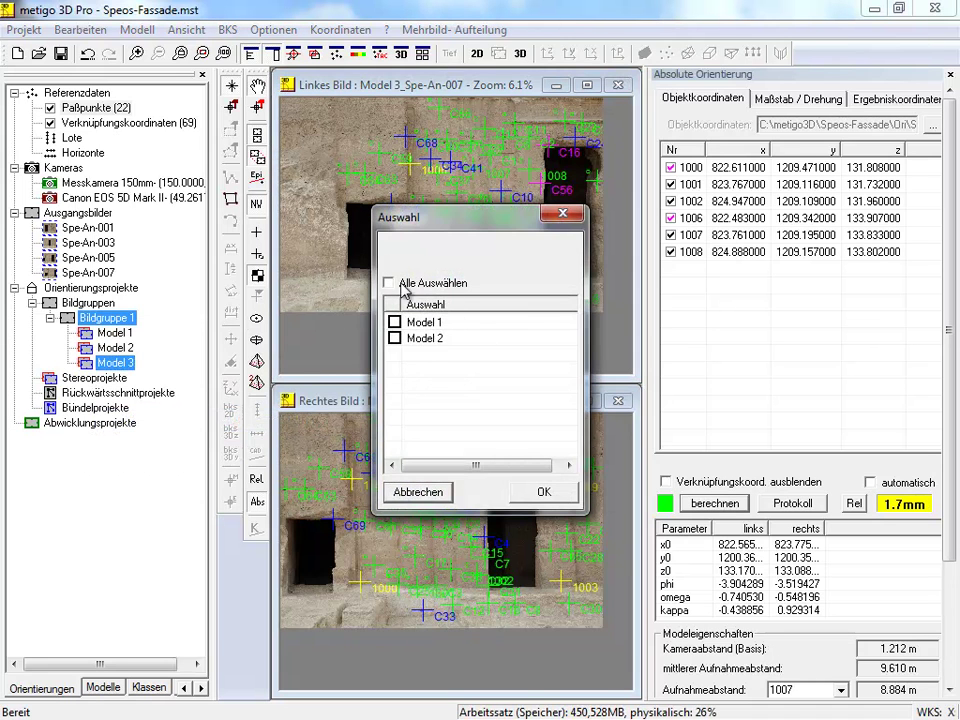
click(394, 322)
click(395, 339)
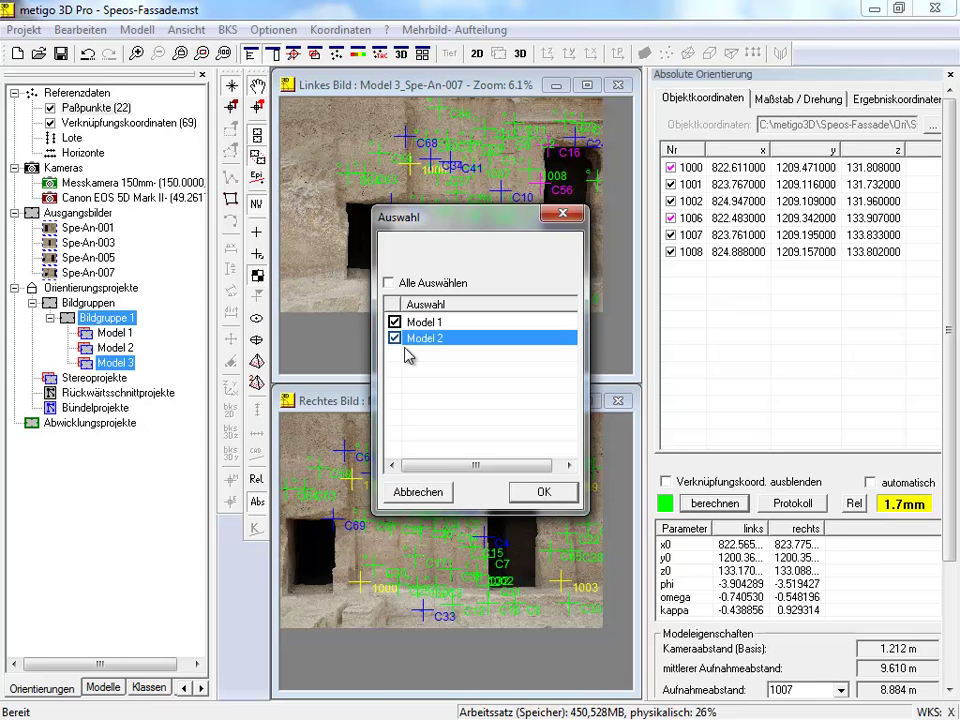
click(545, 494)
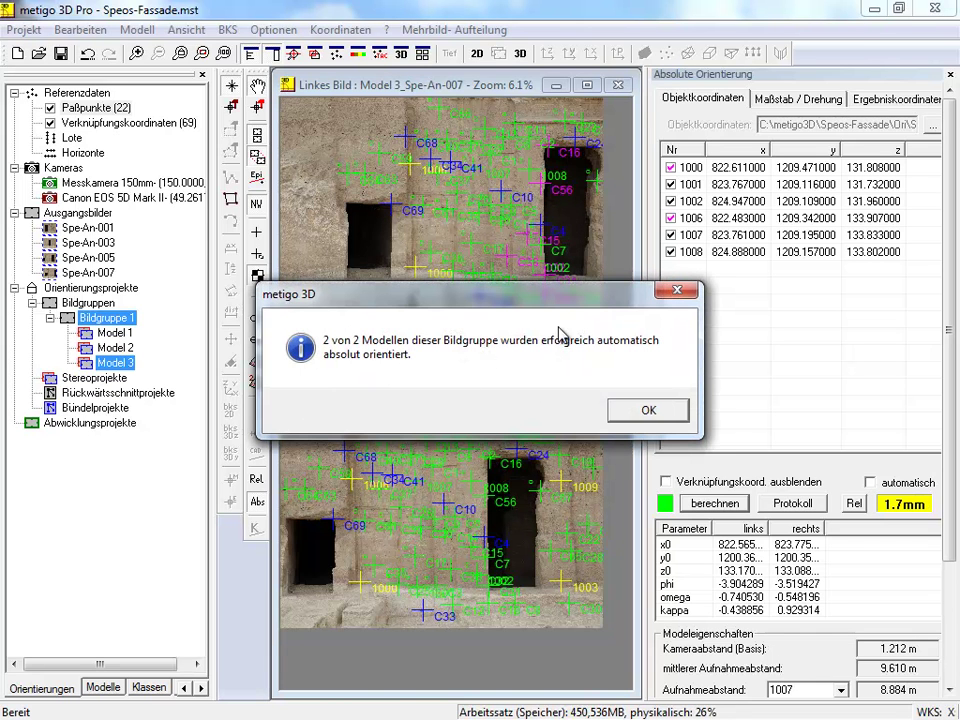
click(647, 410)
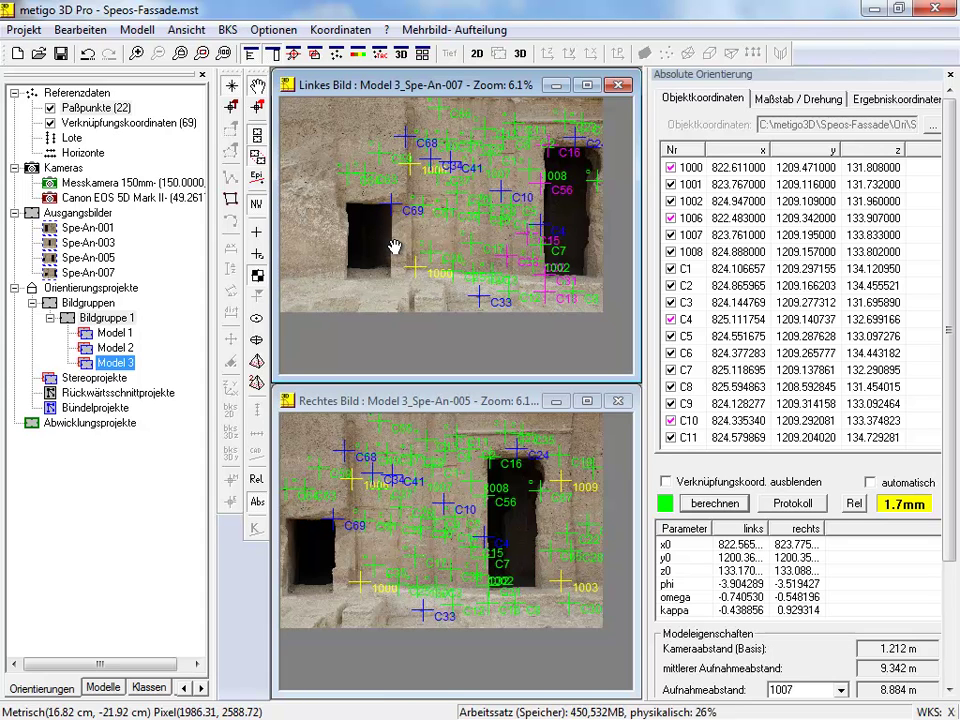
Open Model 2 and examine control points 1007 and 1008 on their targets in both images.
click(114, 348)
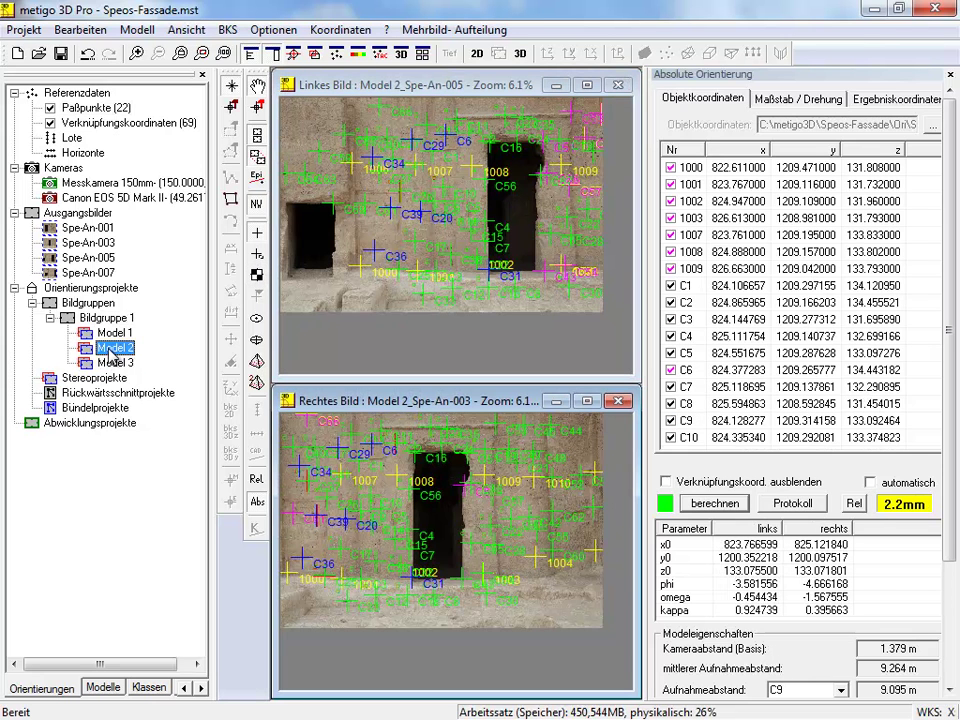
scroll(430, 174, up, 4)
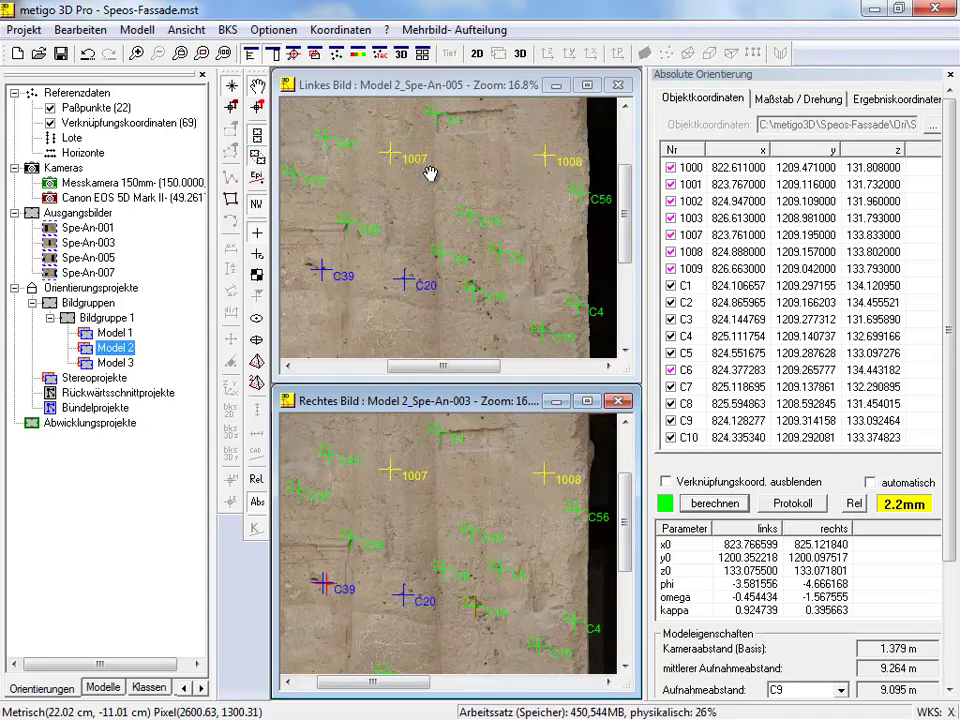
drag(381, 141, 450, 259)
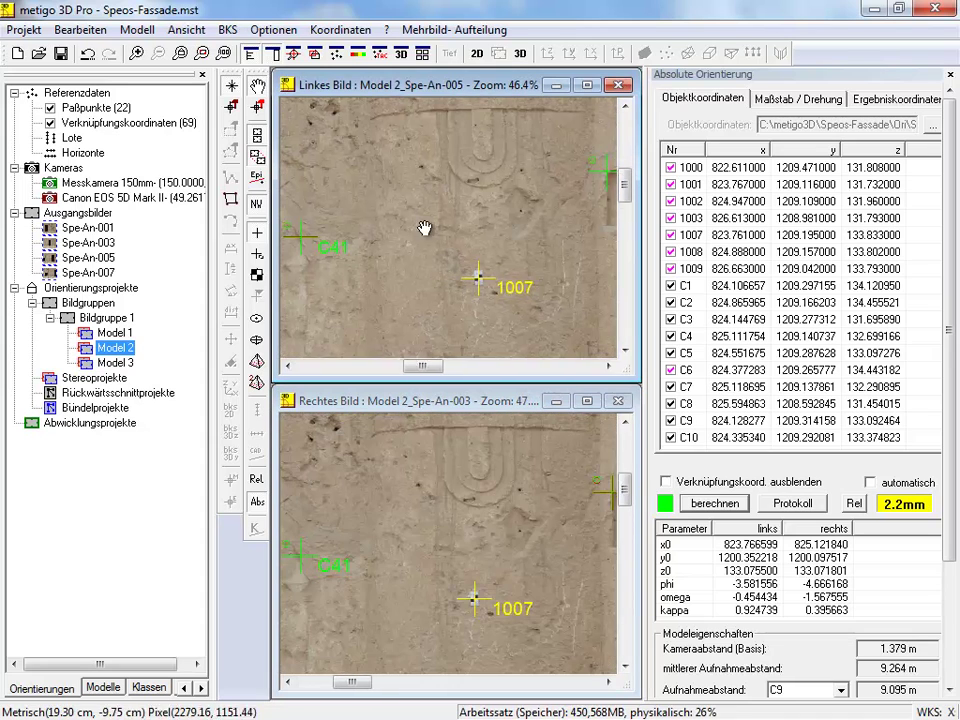
drag(463, 312, 410, 213)
scroll(410, 213, down, 3)
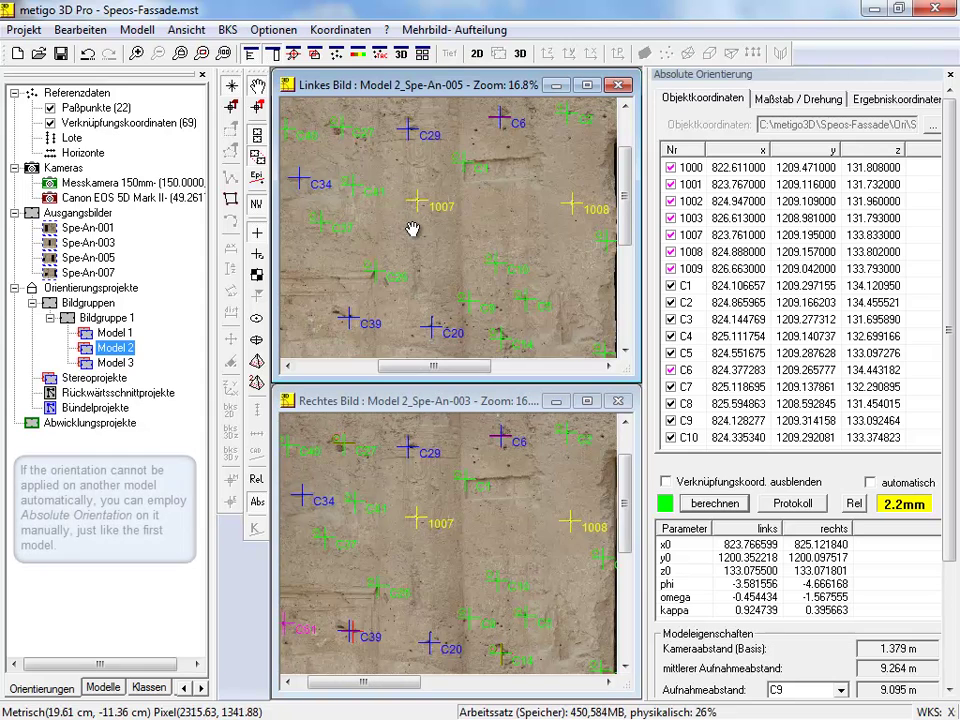
scroll(487, 216, up, 4)
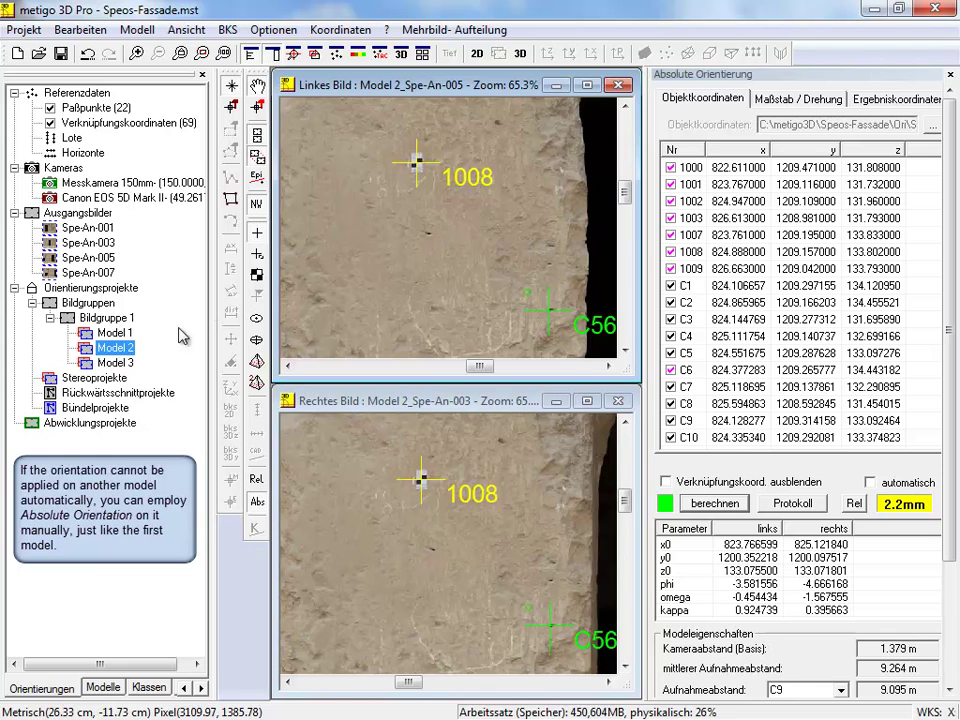
Open Model 1 and examine control points 1009 and 1003 beside the doorway in both images.
click(113, 334)
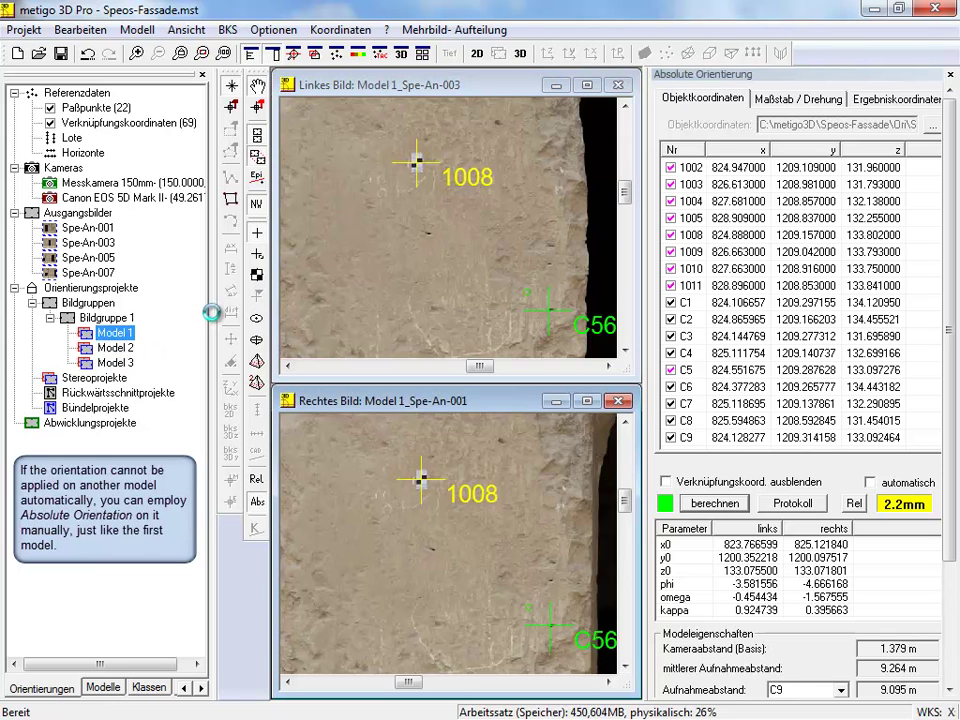
scroll(415, 262, down, 2)
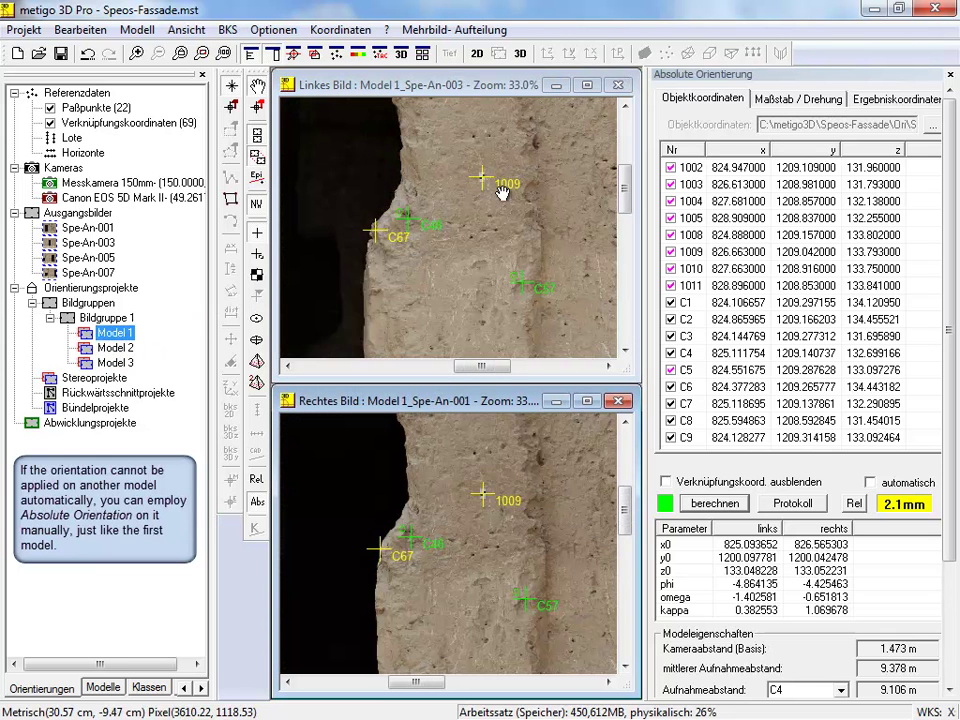
drag(482, 189, 469, 285)
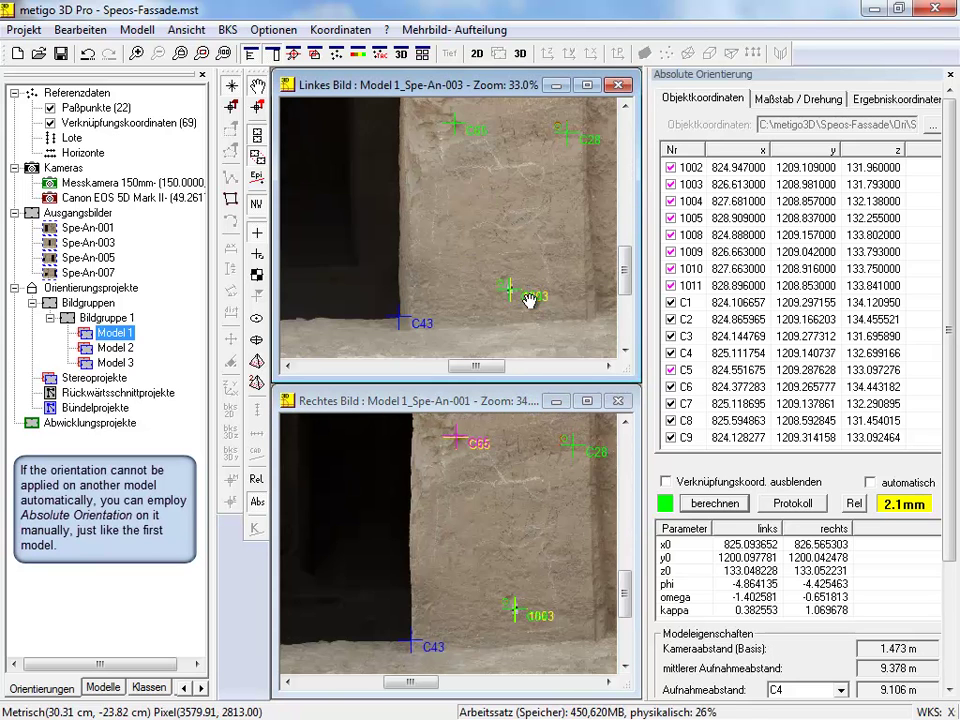
scroll(527, 294, up, 3)
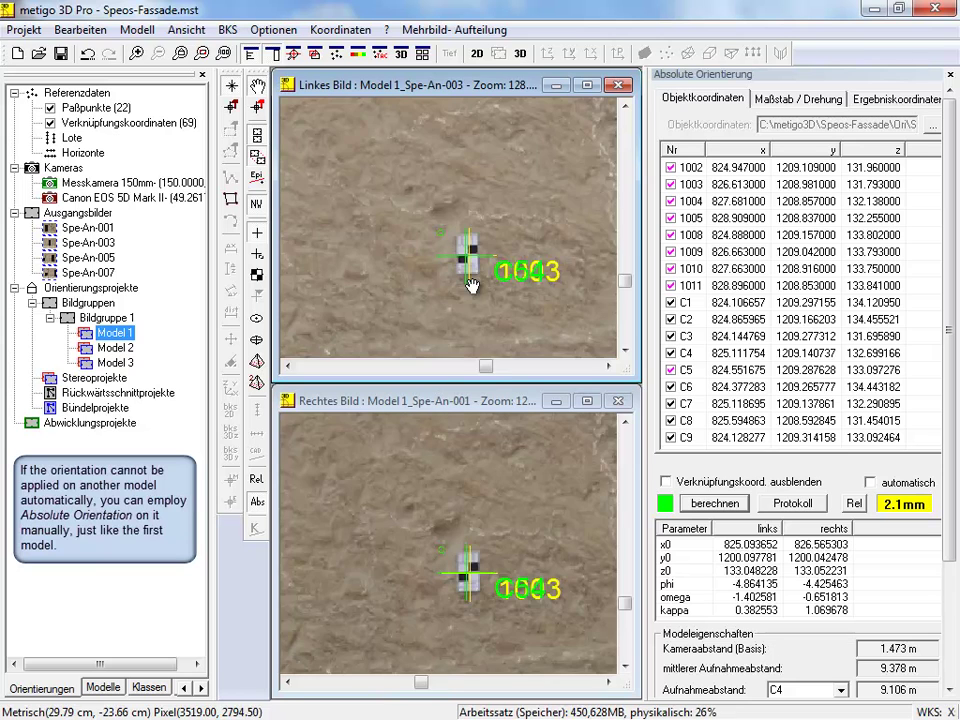
scroll(472, 286, down, 8)
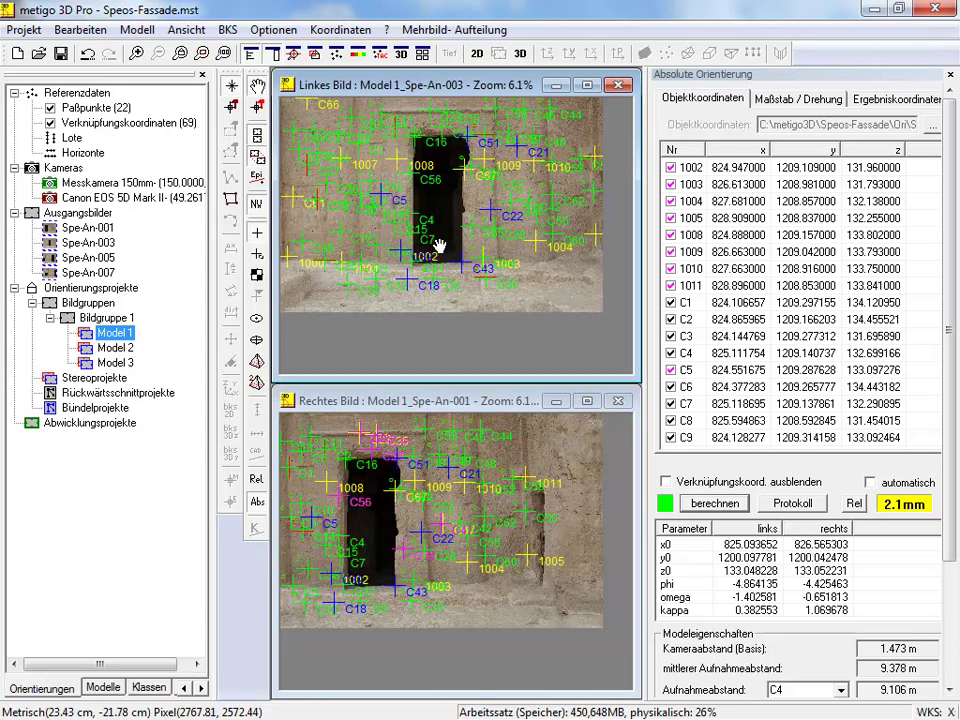
Save all oriented models of Bildgruppe 1, including the changes to Speos-Fassade.mst.
right_click(112, 320)
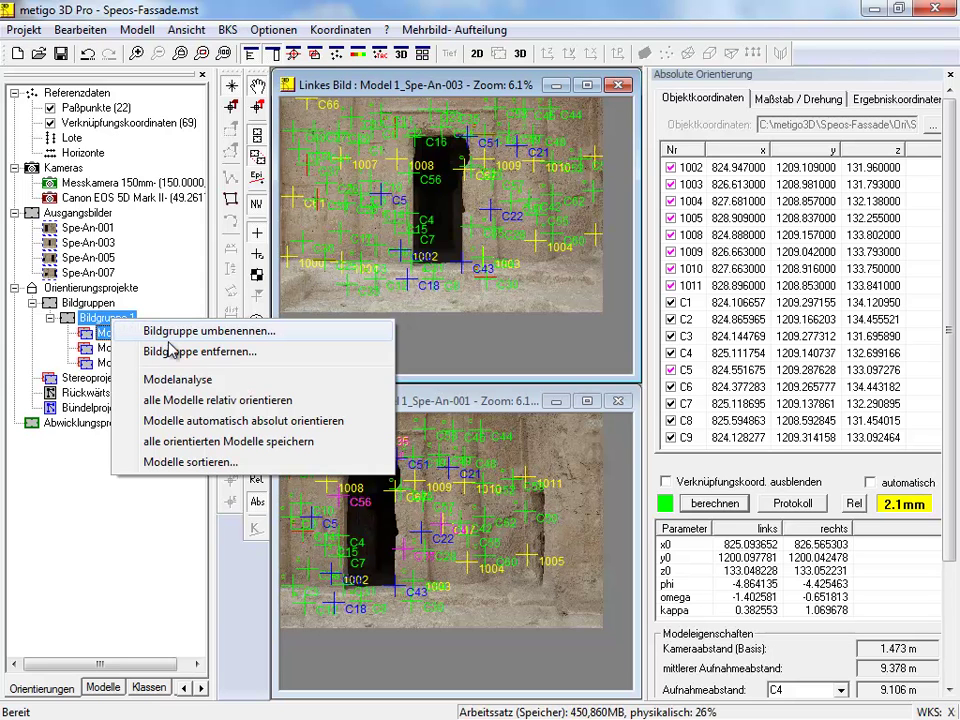
click(288, 455)
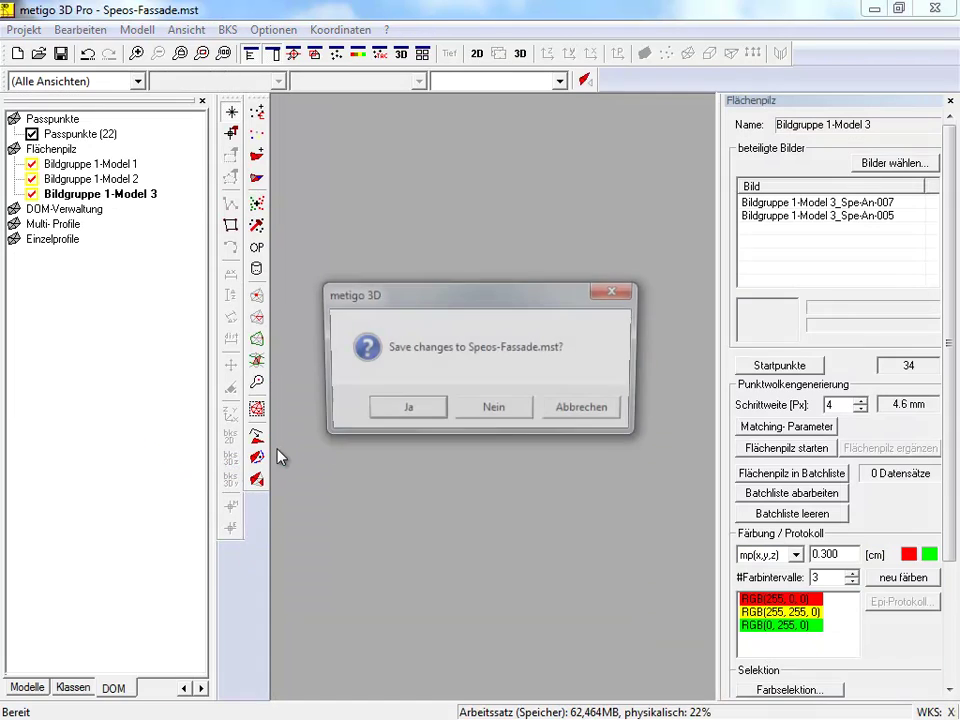
click(413, 418)
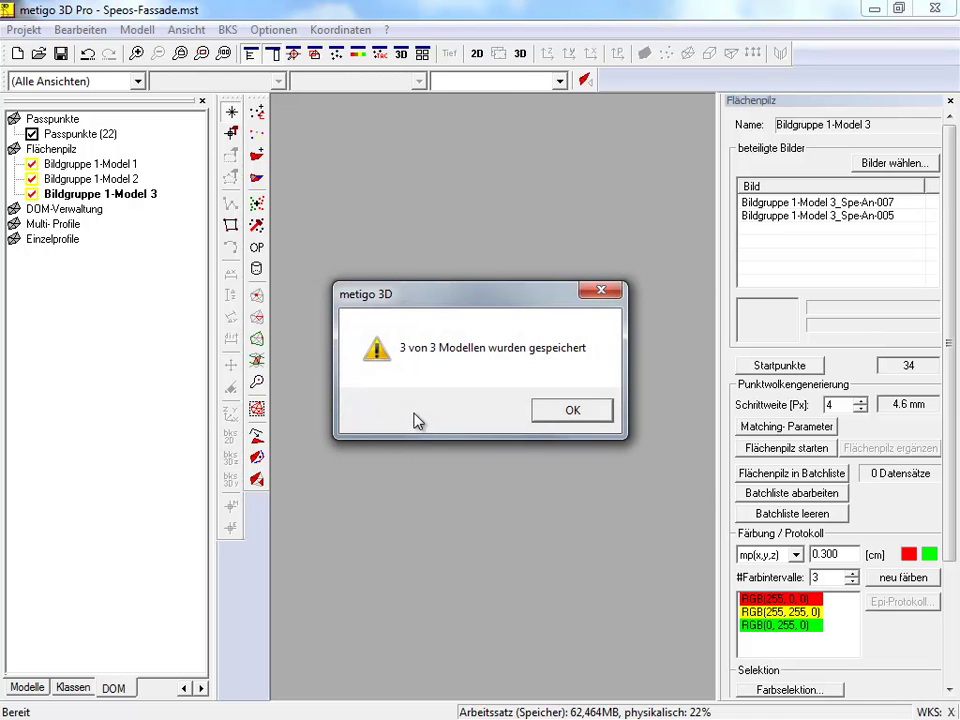
click(564, 411)
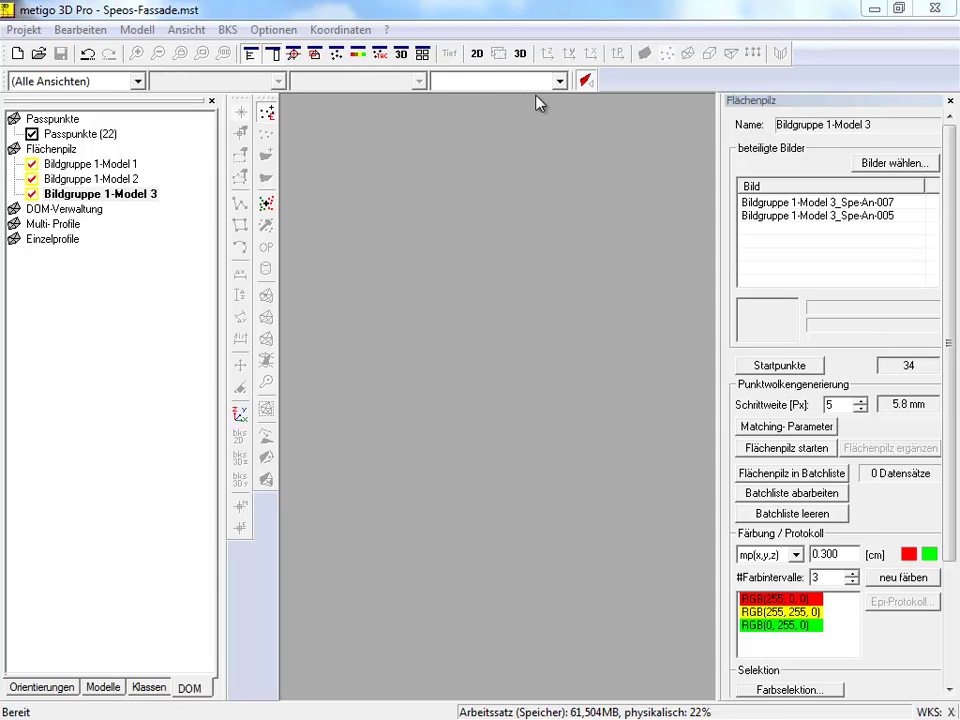
Display Bildgruppe 1-Model 3 in 3D and generate its point cloud with the Flächenpilz at a step size of 5 px.
click(520, 55)
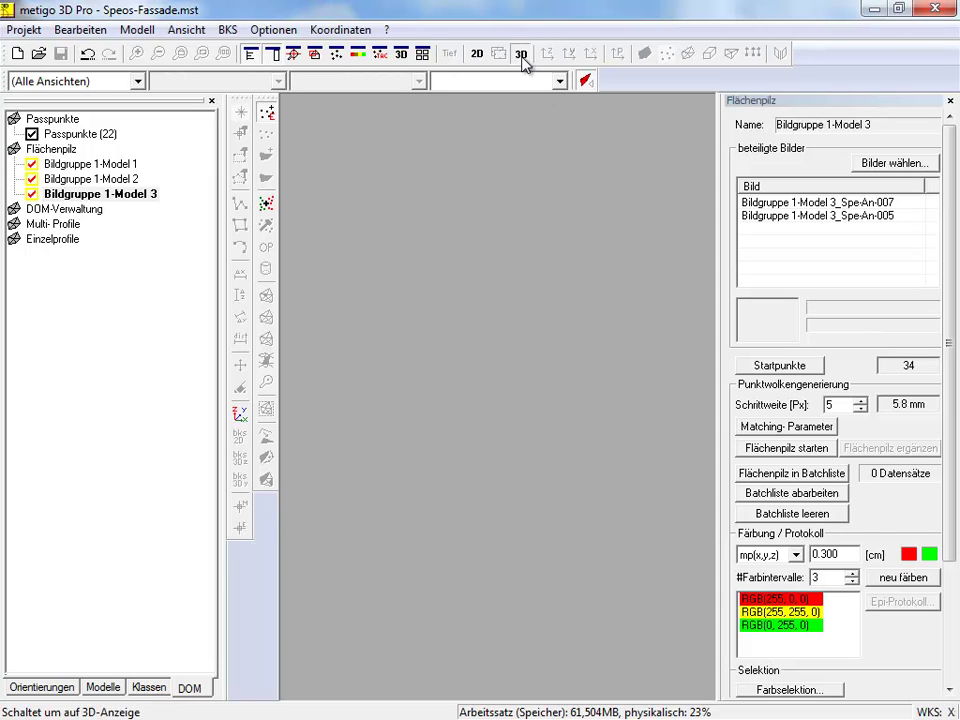
drag(670, 478, 645, 458)
mouse_move(536, 566)
mouse_down()
mouse_move(553, 369)
mouse_move(527, 482)
mouse_move(522, 563)
mouse_move(534, 570)
mouse_move(549, 559)
mouse_move(531, 418)
mouse_up()
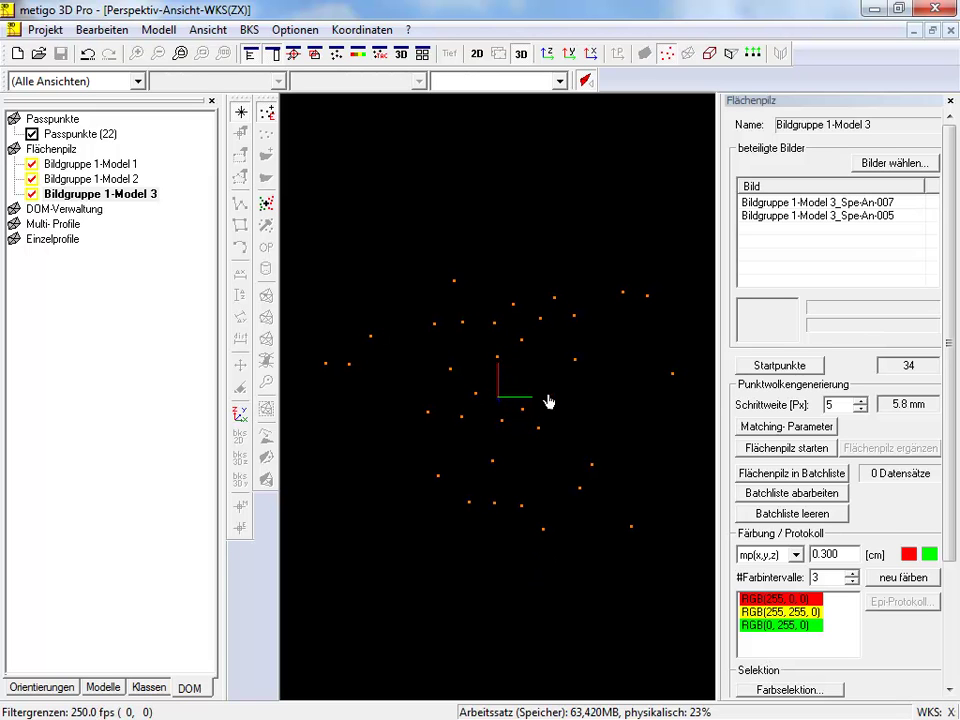
mouse_move(441, 403)
mouse_down()
mouse_move(446, 456)
mouse_move(451, 392)
mouse_up()
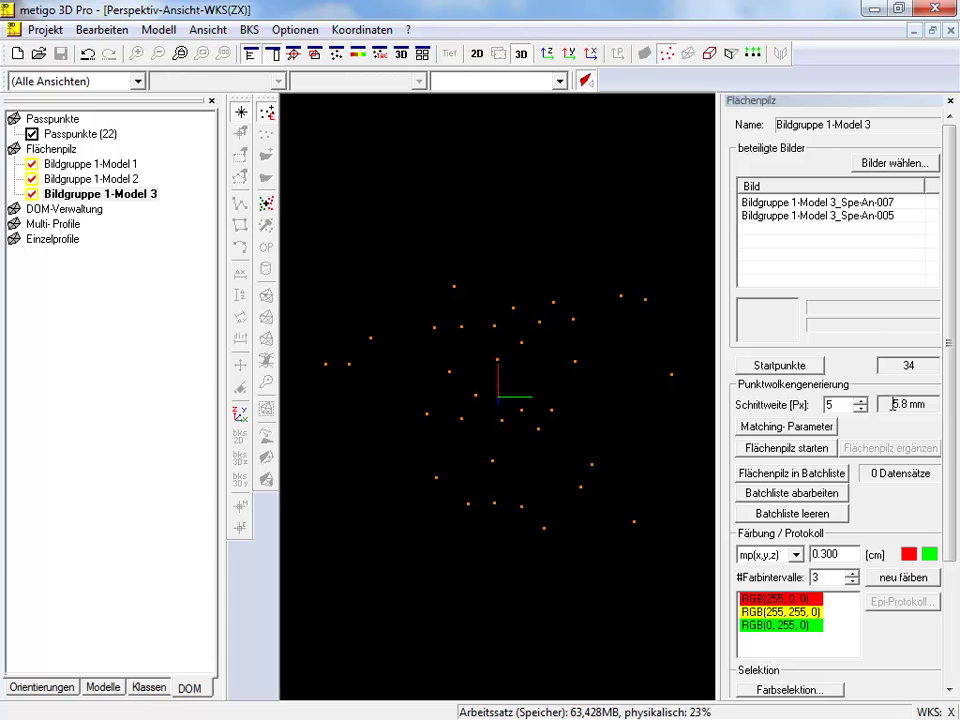
click(792, 448)
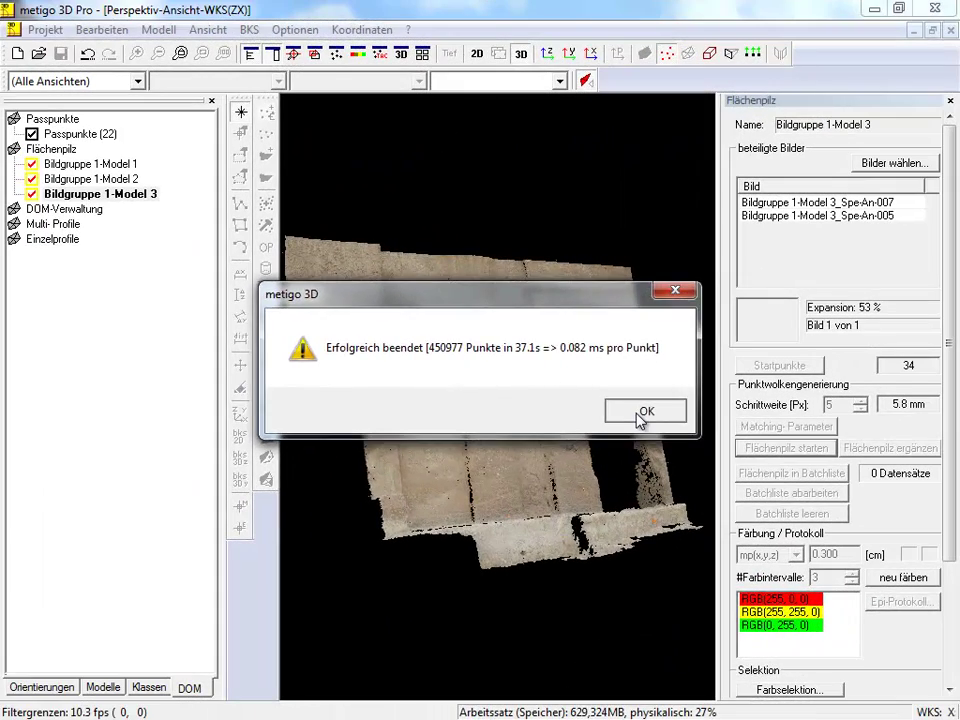
click(645, 413)
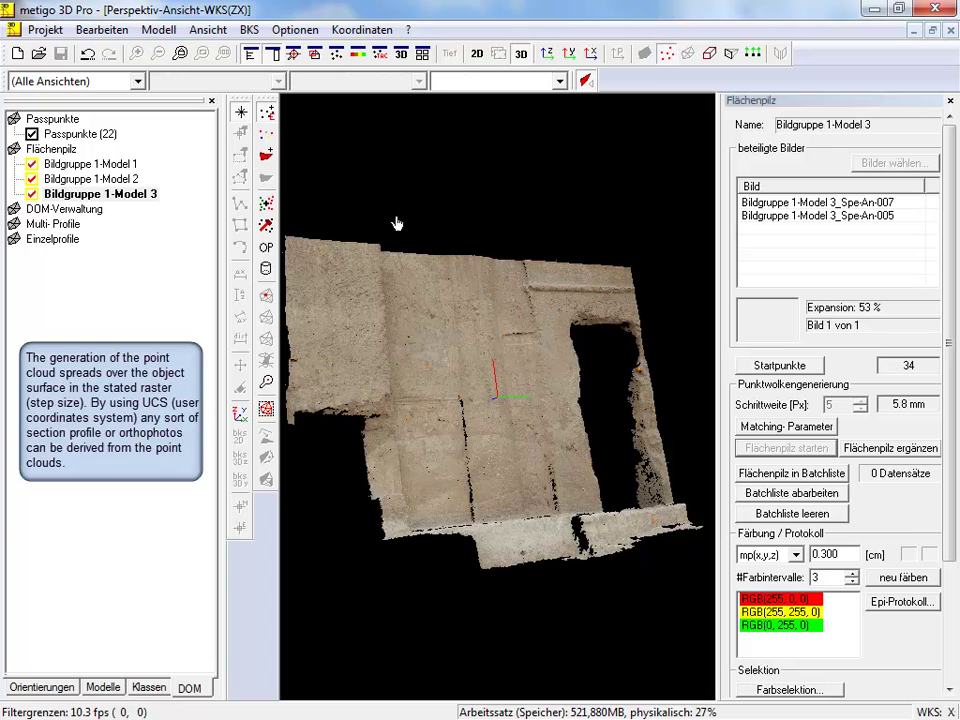
Batch-process the Flächenpilz point clouds for Bildgruppe 1-Model 1 and Bildgruppe 1-Model 2.
right_click(57, 152)
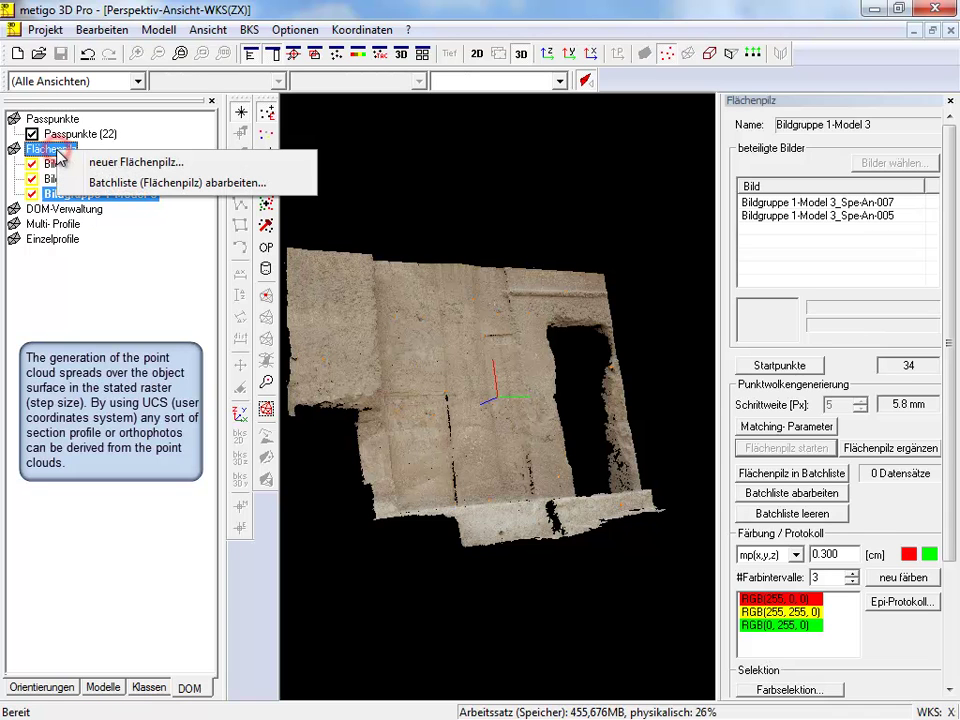
click(149, 184)
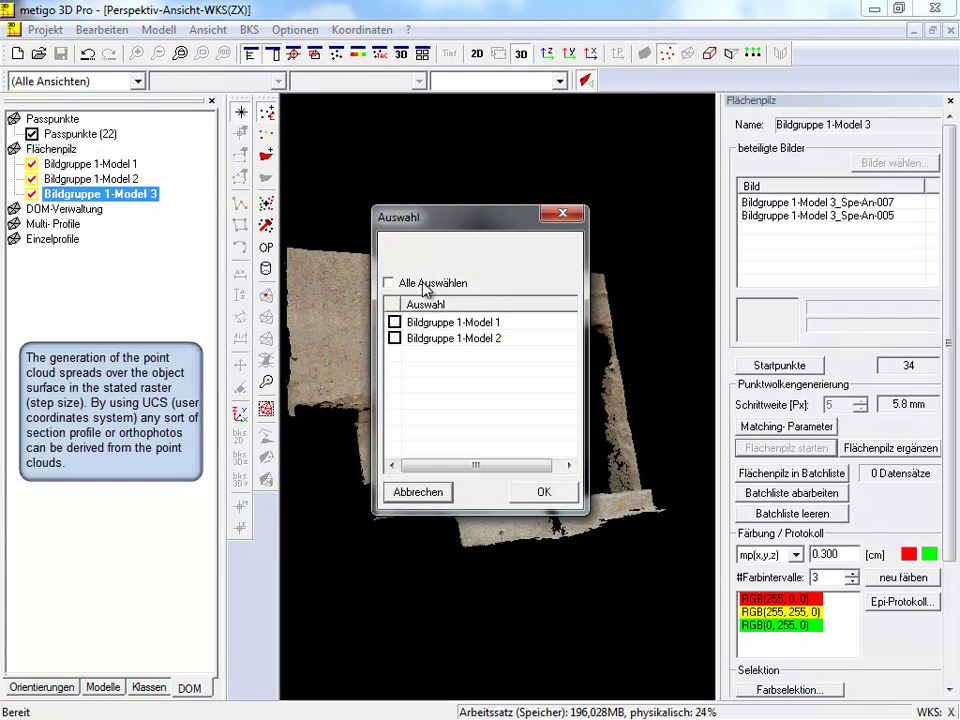
click(395, 323)
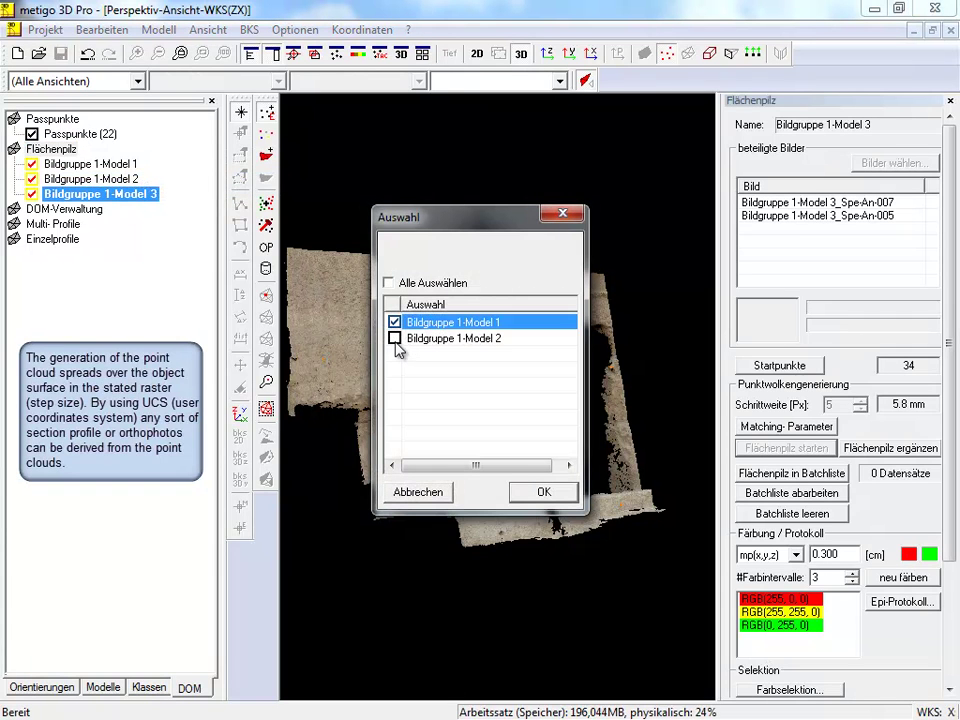
click(395, 339)
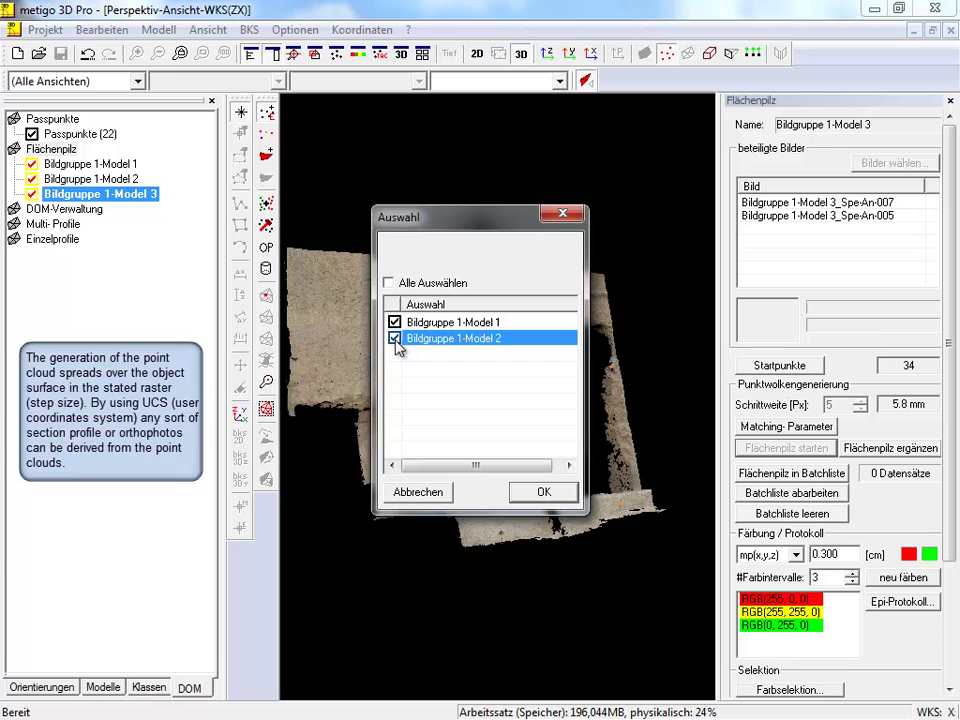
click(544, 492)
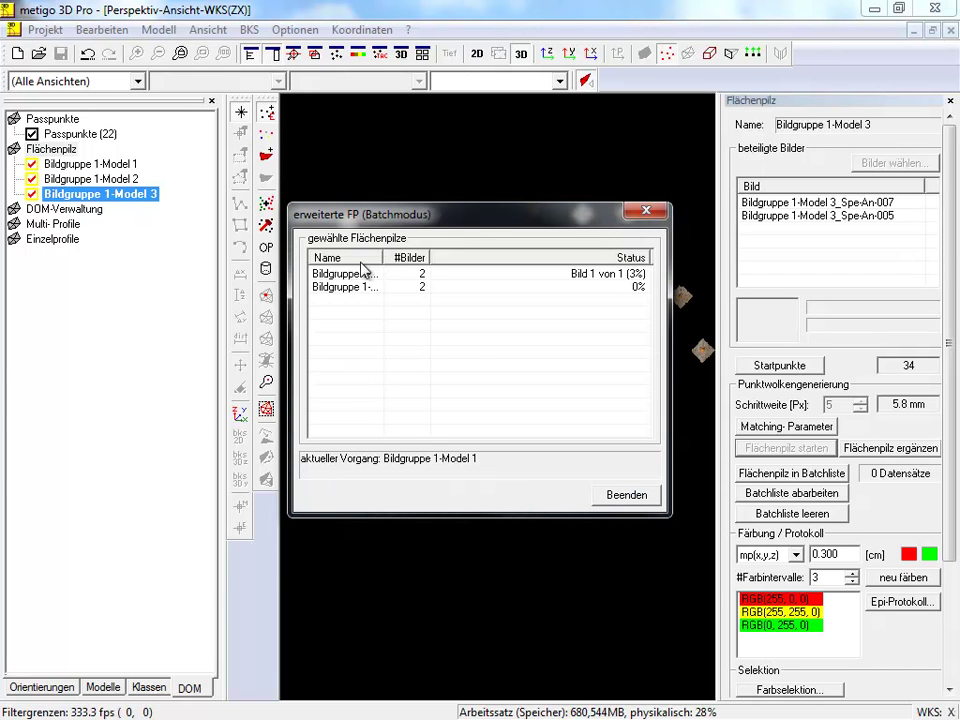
drag(468, 220, 223, 298)
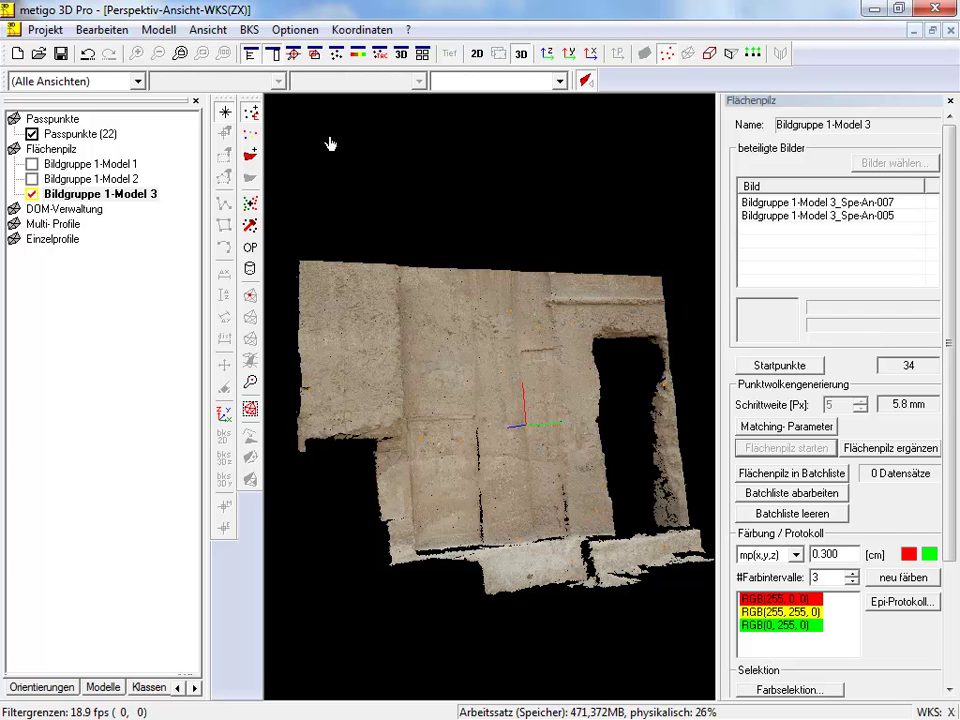
Triangulate the Bildgruppe 1-Model 3 point cloud with a maximum sphere radius factor of 3 and a roughness factor of 10.
click(252, 155)
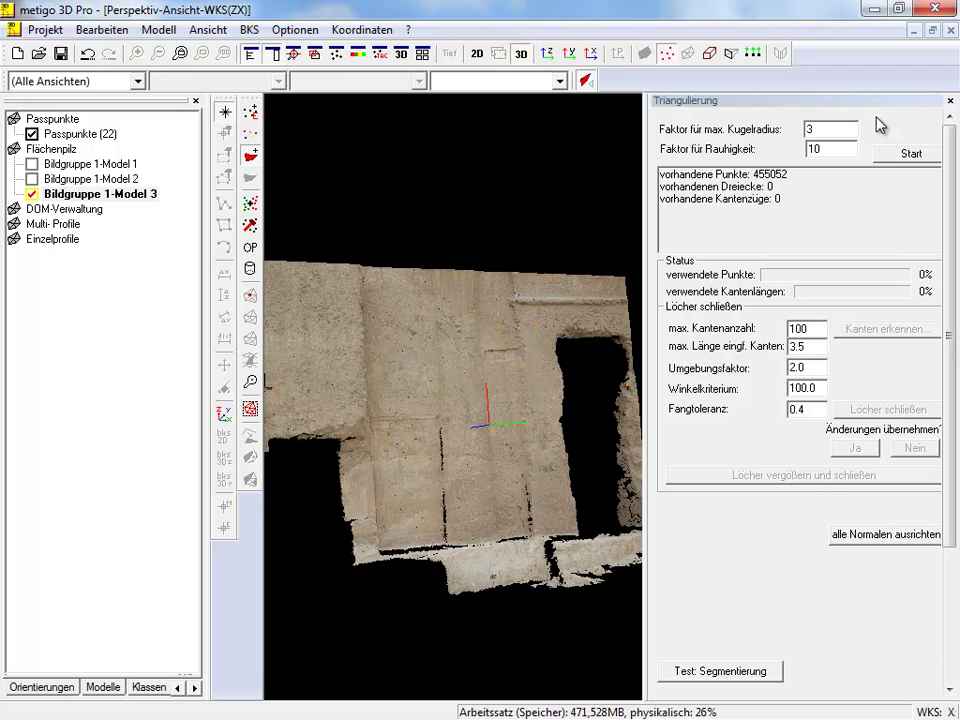
click(908, 160)
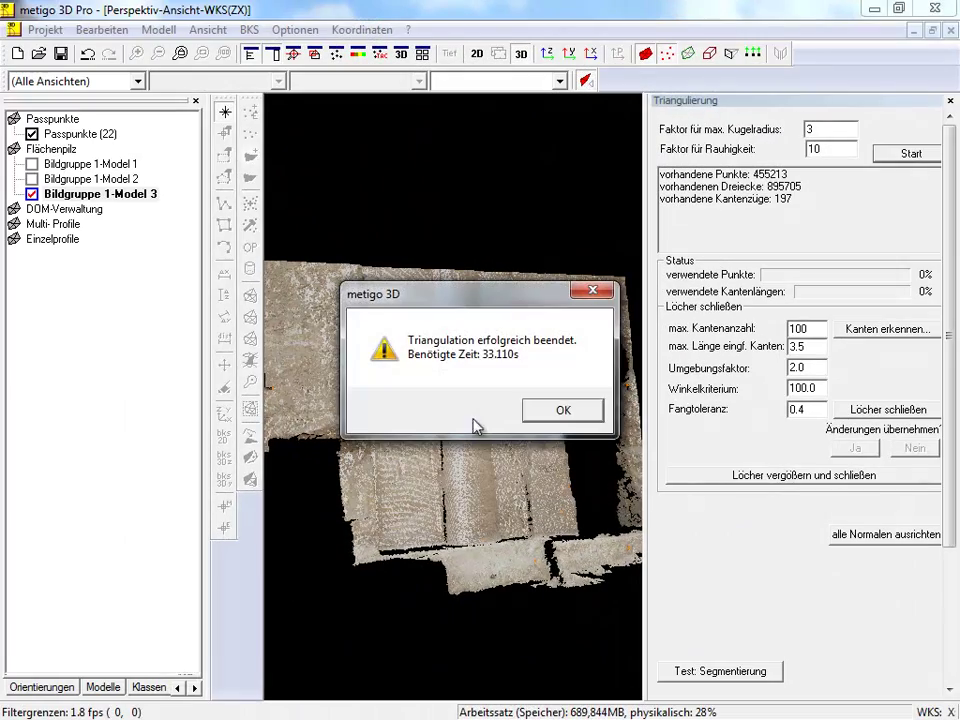
click(565, 414)
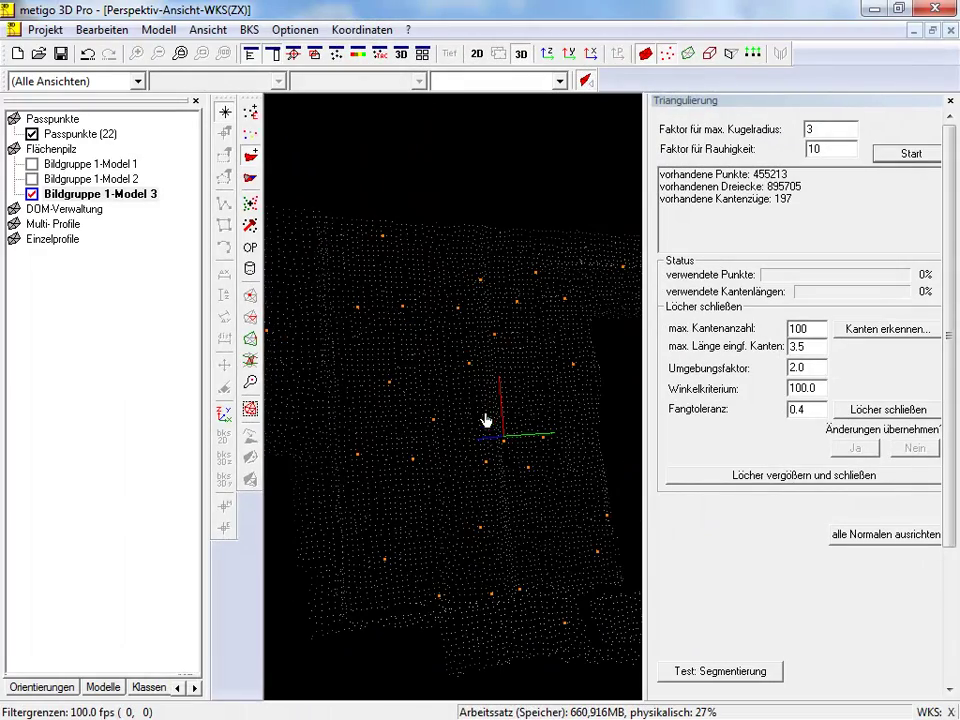
Examine the triangulated surface around the half-column up close, with the point display hidden and shown again.
scroll(532, 468, up, 3)
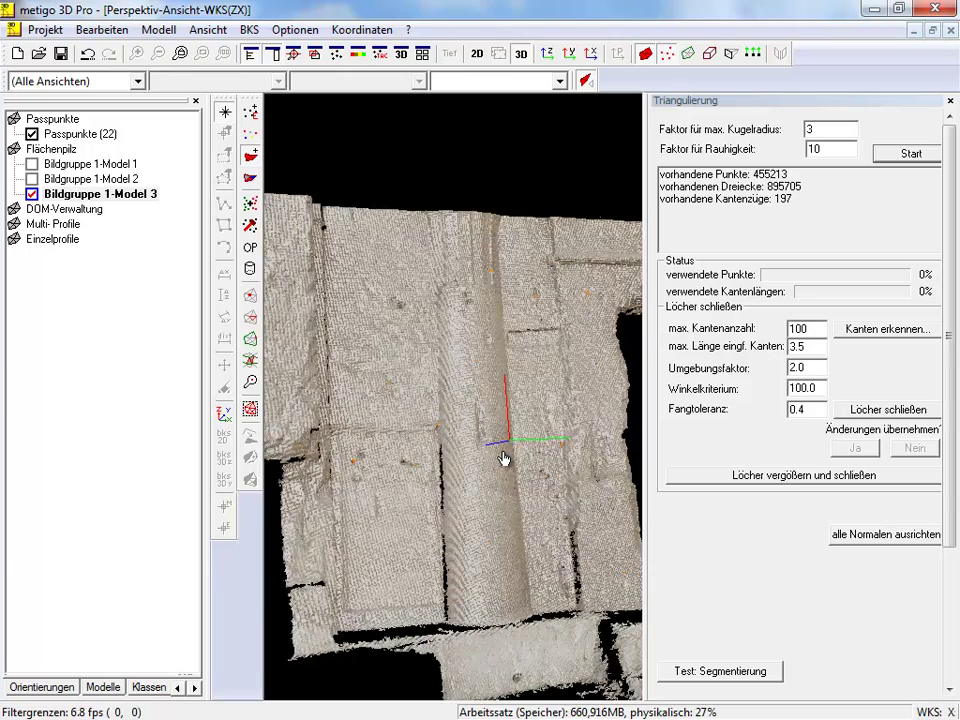
scroll(503, 458, up, 5)
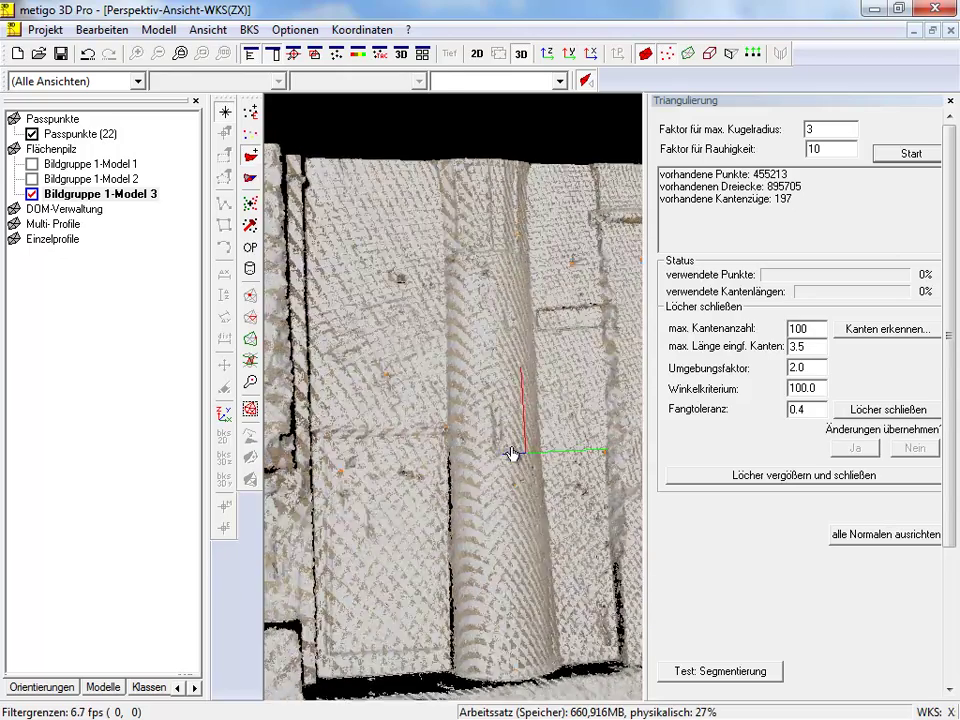
scroll(535, 458, up, 3)
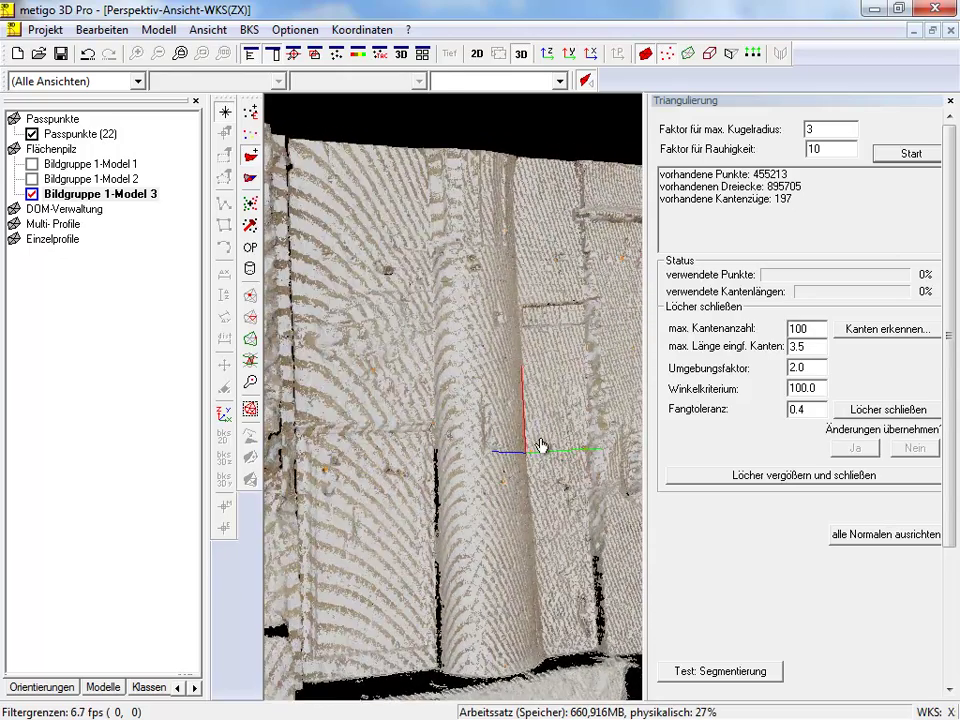
click(662, 58)
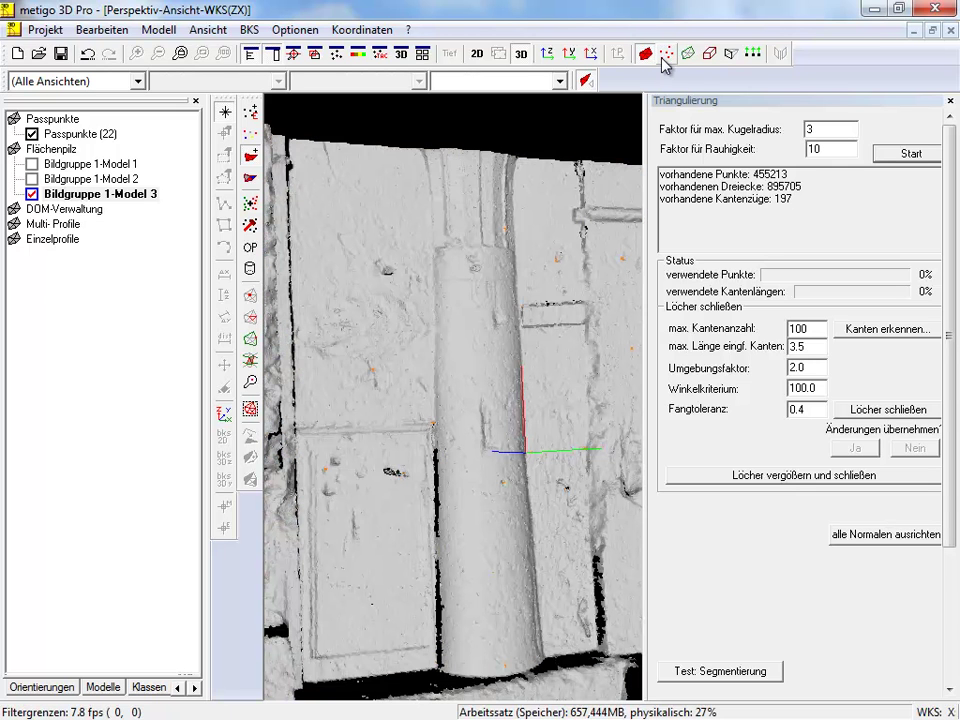
click(662, 58)
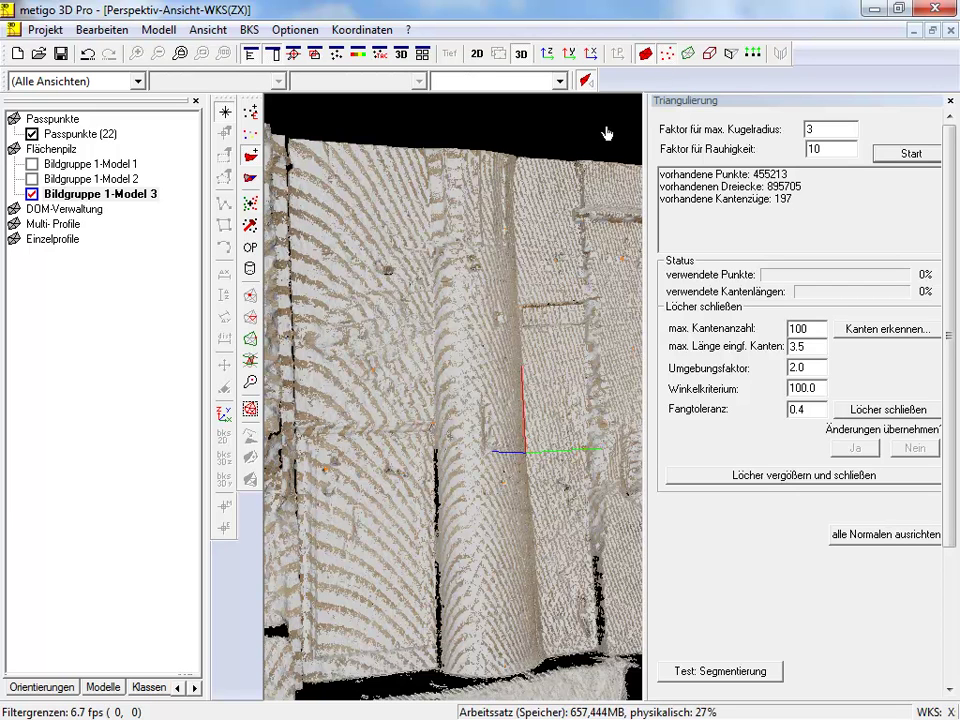
Texture the Model 3 surface from images Spe-An-007 and Spe-An-005, using the image list with a 70° deviation.
click(251, 182)
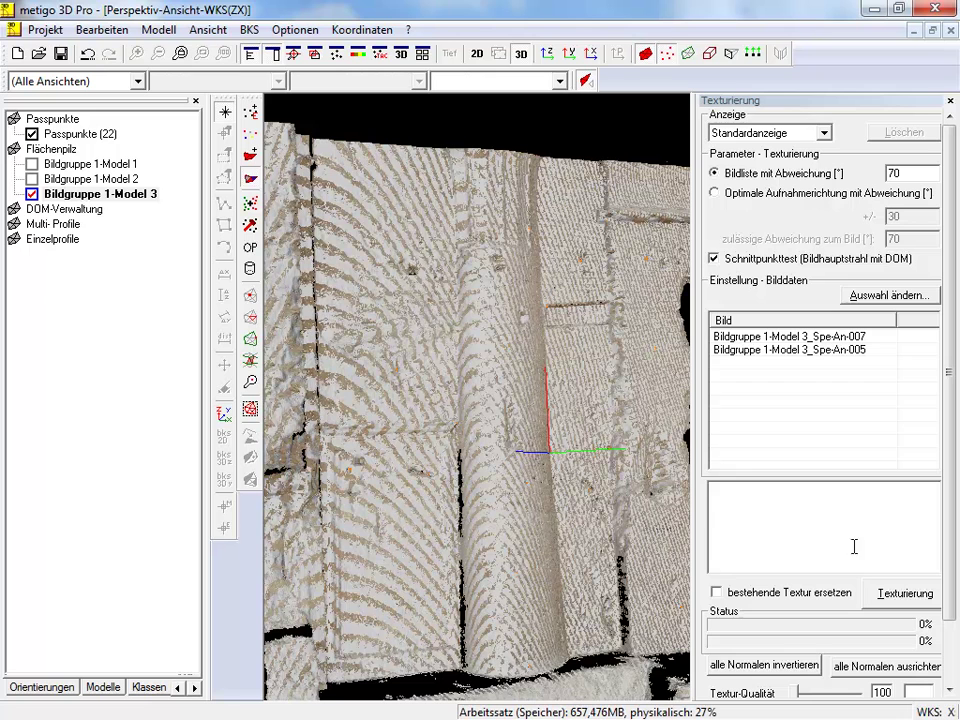
click(906, 598)
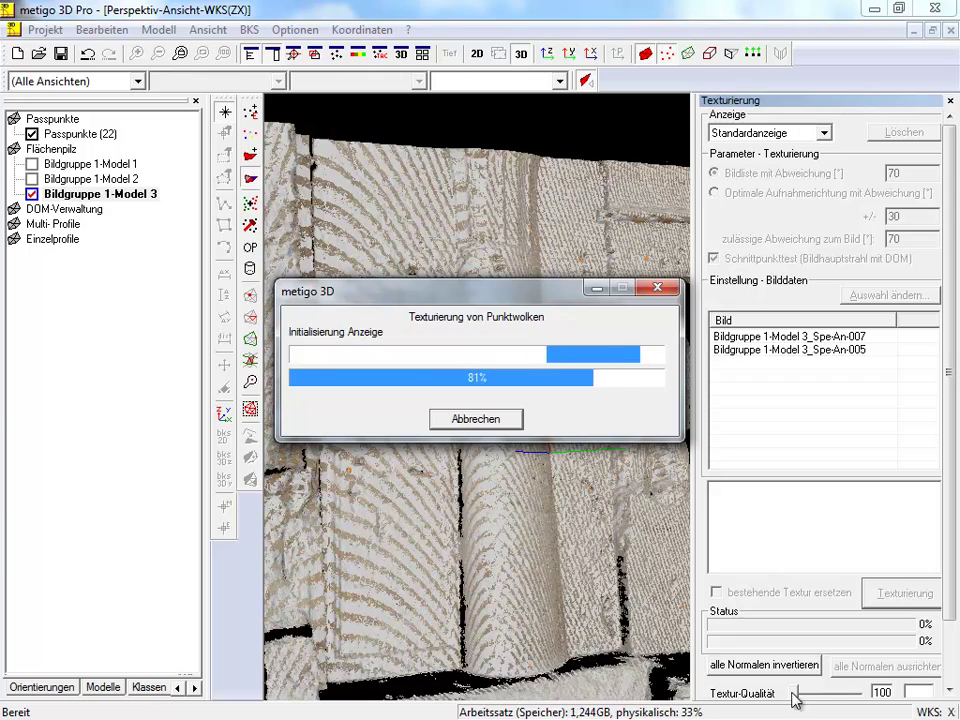
scroll(530, 510, up, 6)
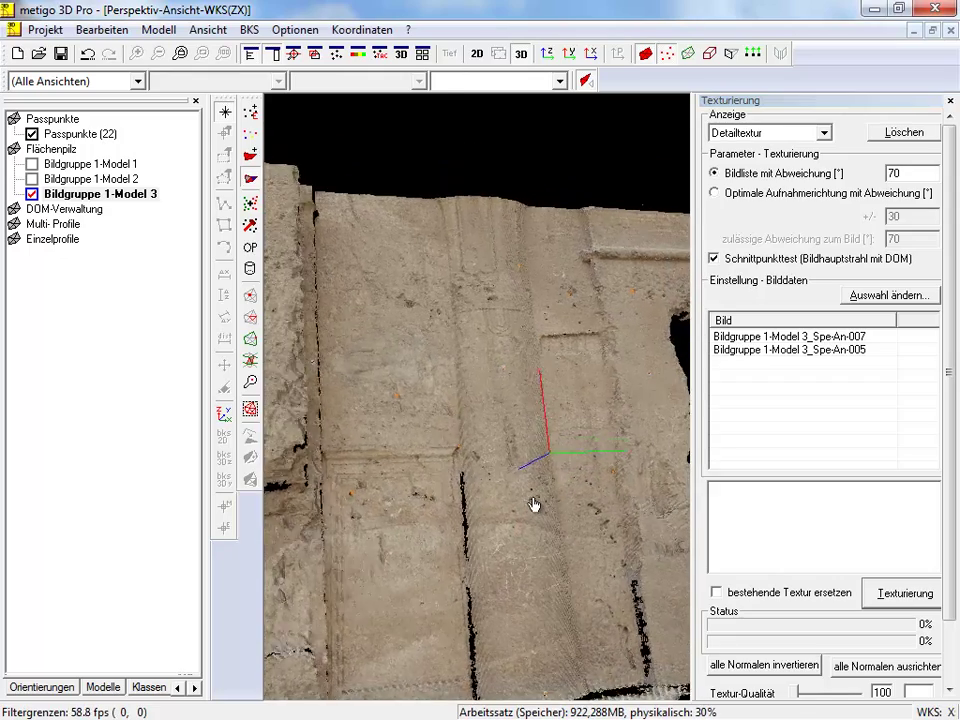
drag(504, 426, 408, 460)
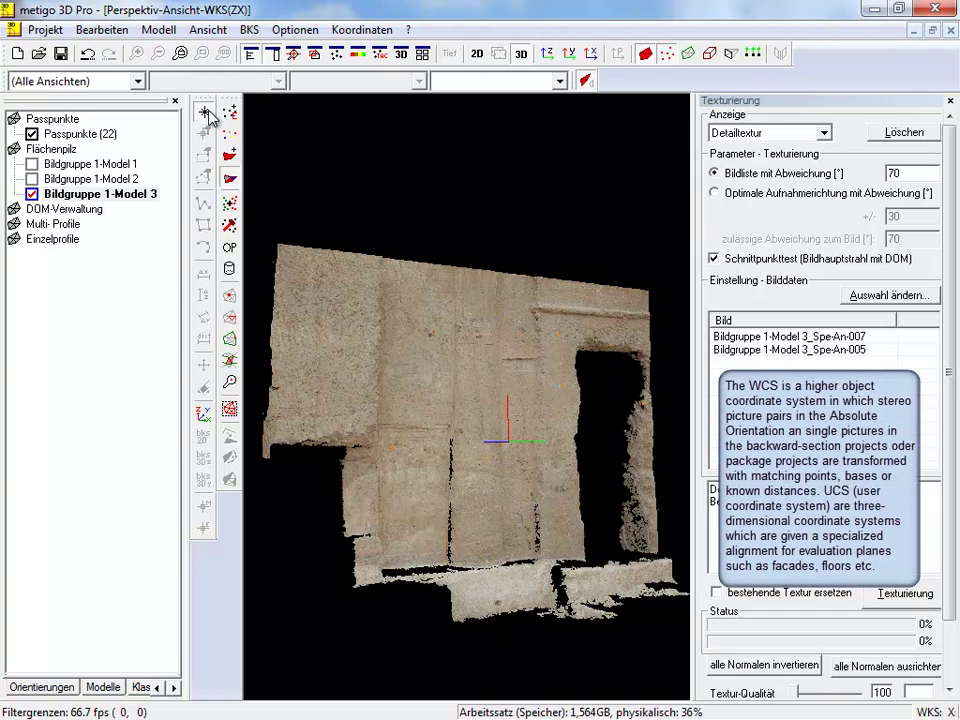
Define a free BKS plane from the points inside a polygon drawn on the wall strip beside the doorway.
click(204, 416)
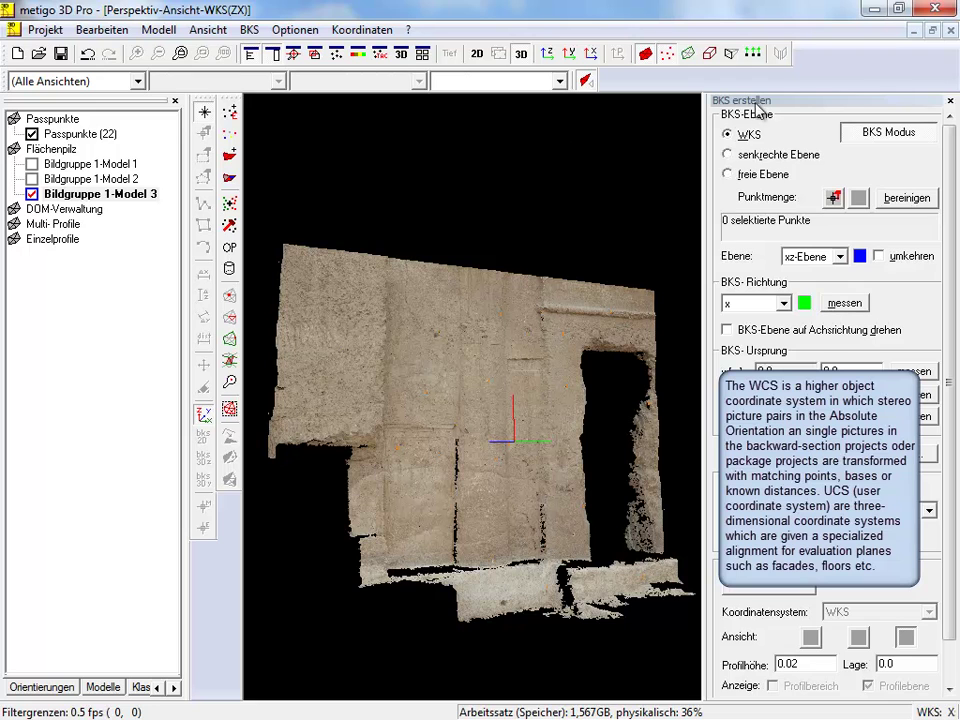
click(767, 177)
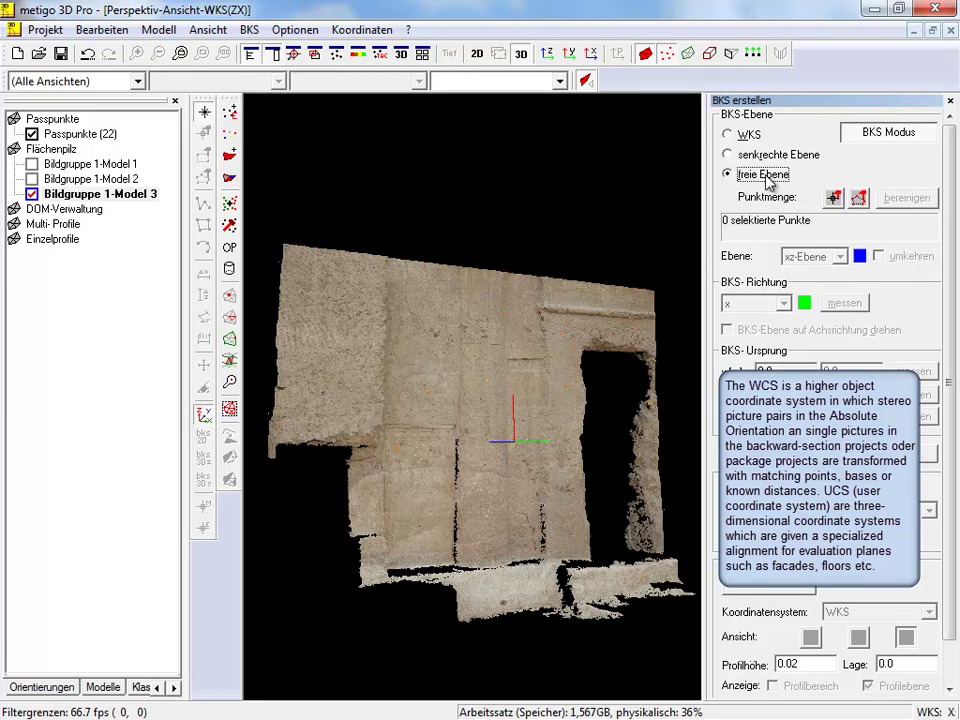
click(859, 198)
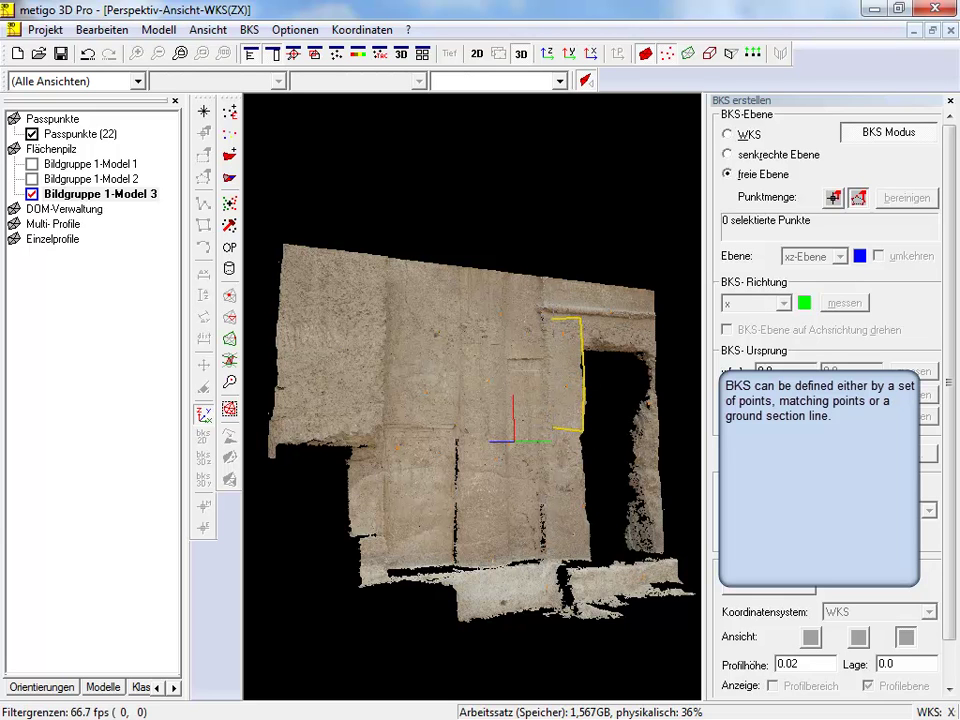
double_click(557, 402)
middle_drag(633, 445, 369, 336)
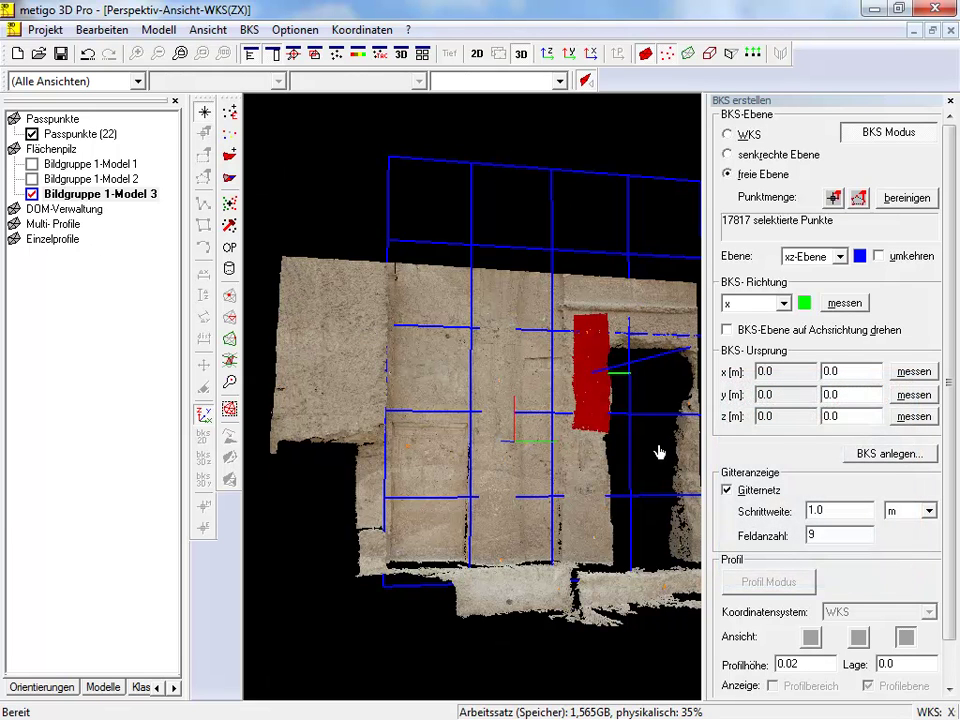
key(Escape)
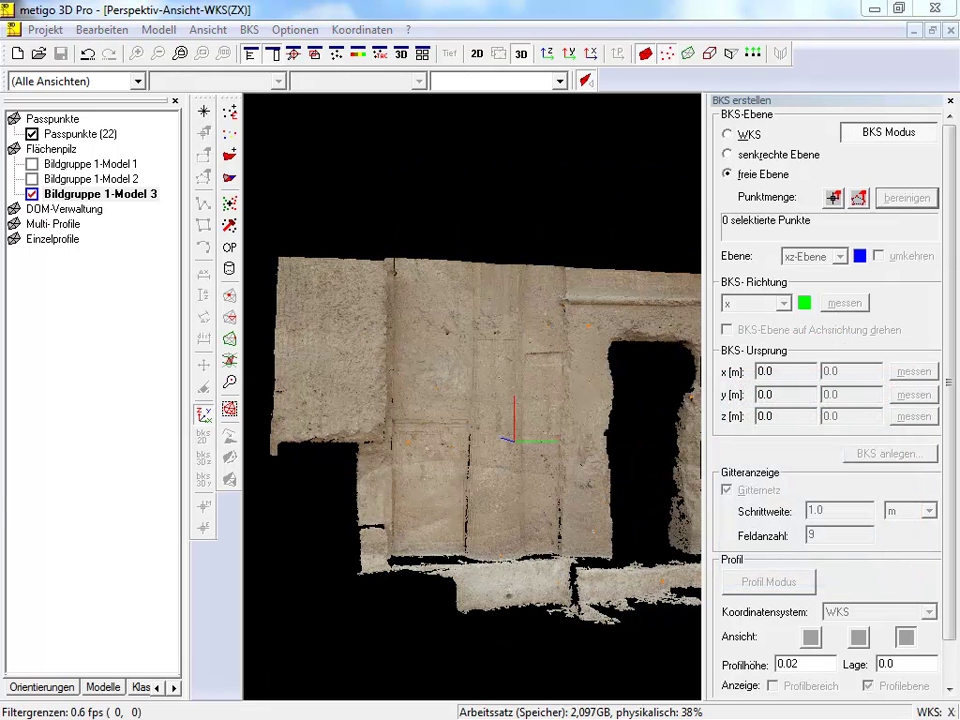
Compute the Model 3 orthophoto on BKS-Fassade1 at 400 dpi and scale 1:25, saving it as Ortho-Fassade.tif in the Speos-Fassade folder.
click(230, 250)
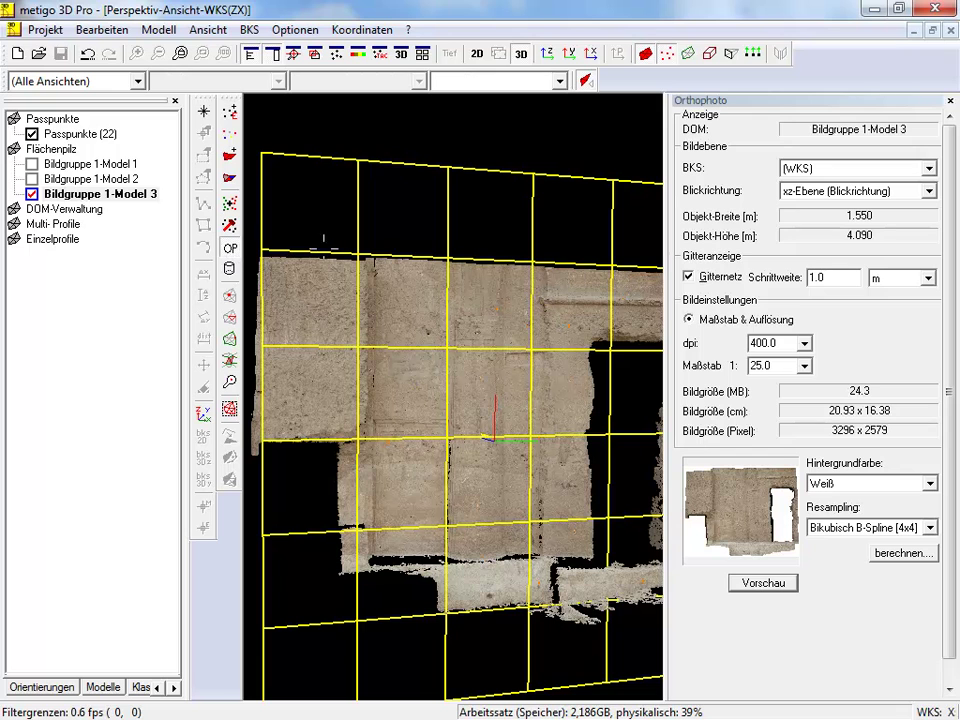
click(924, 170)
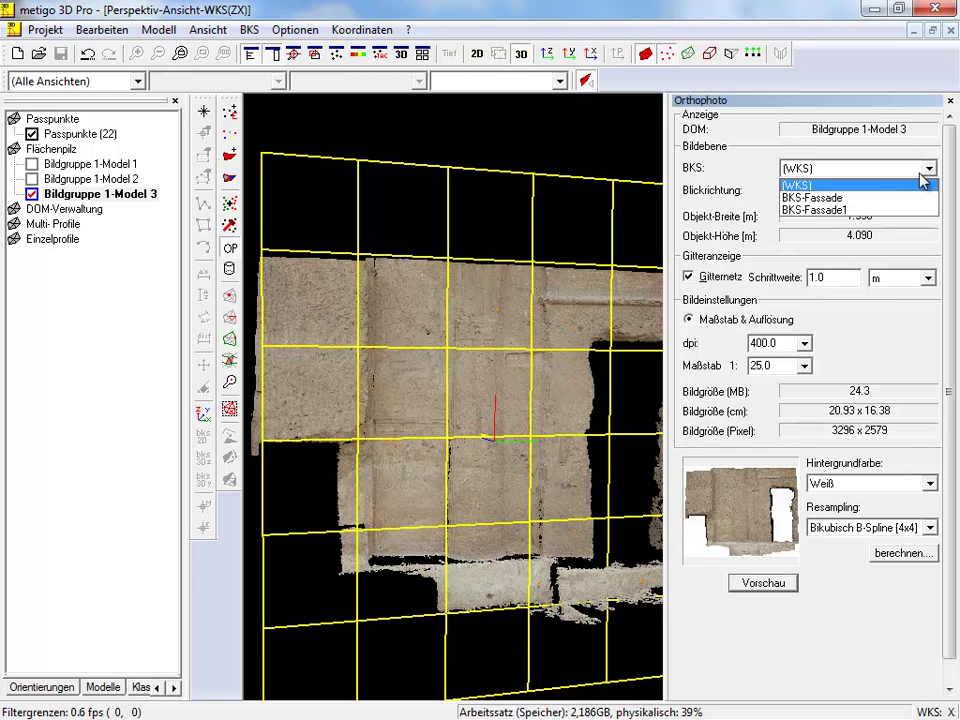
click(810, 210)
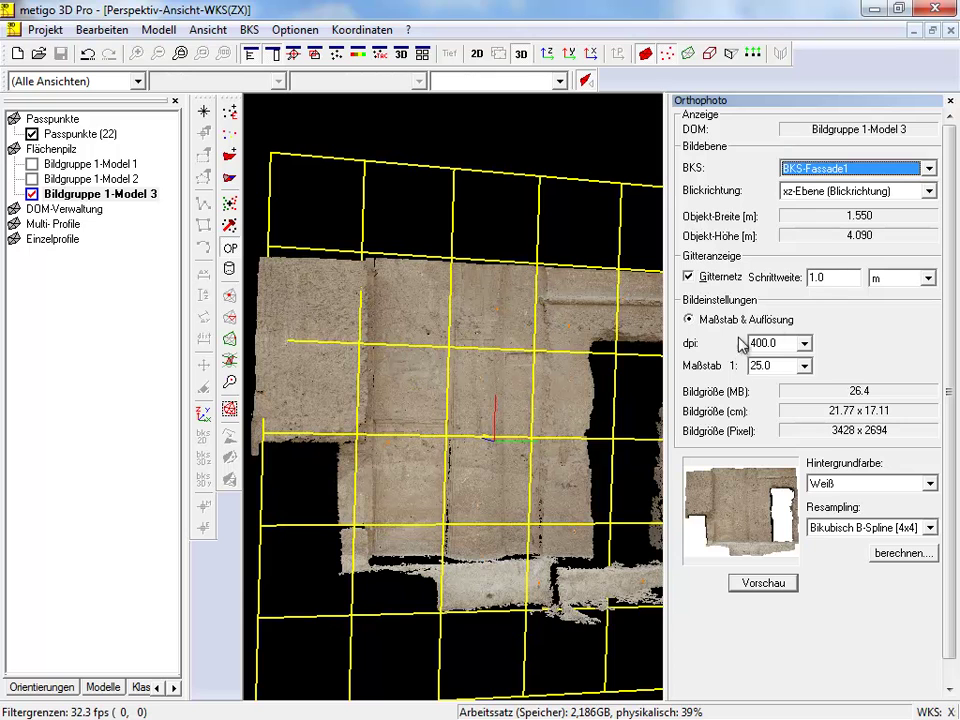
click(903, 556)
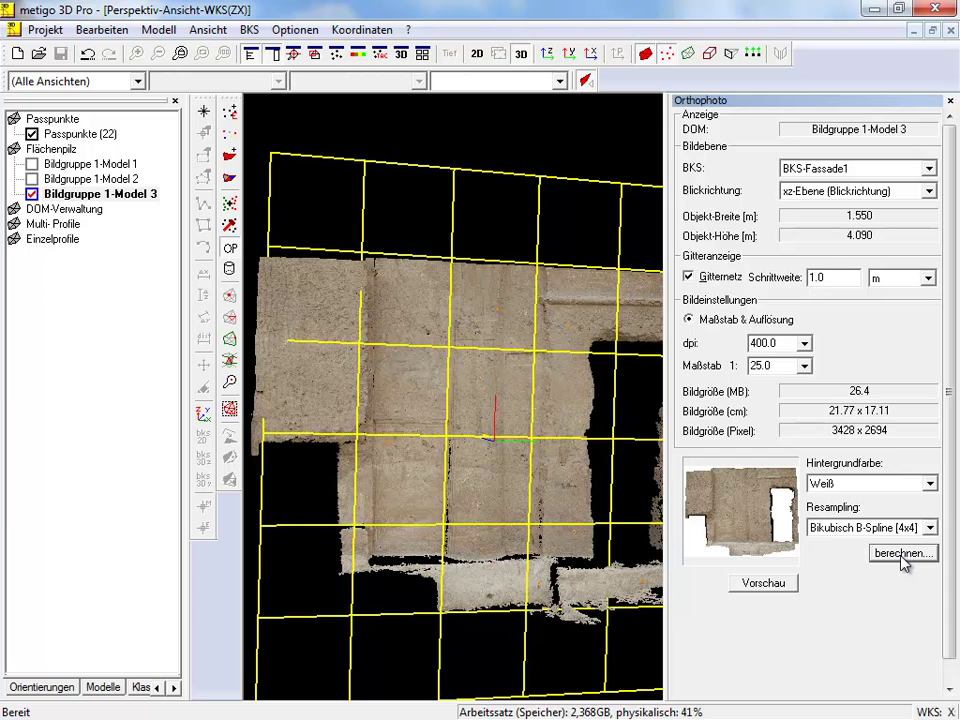
click(903, 553)
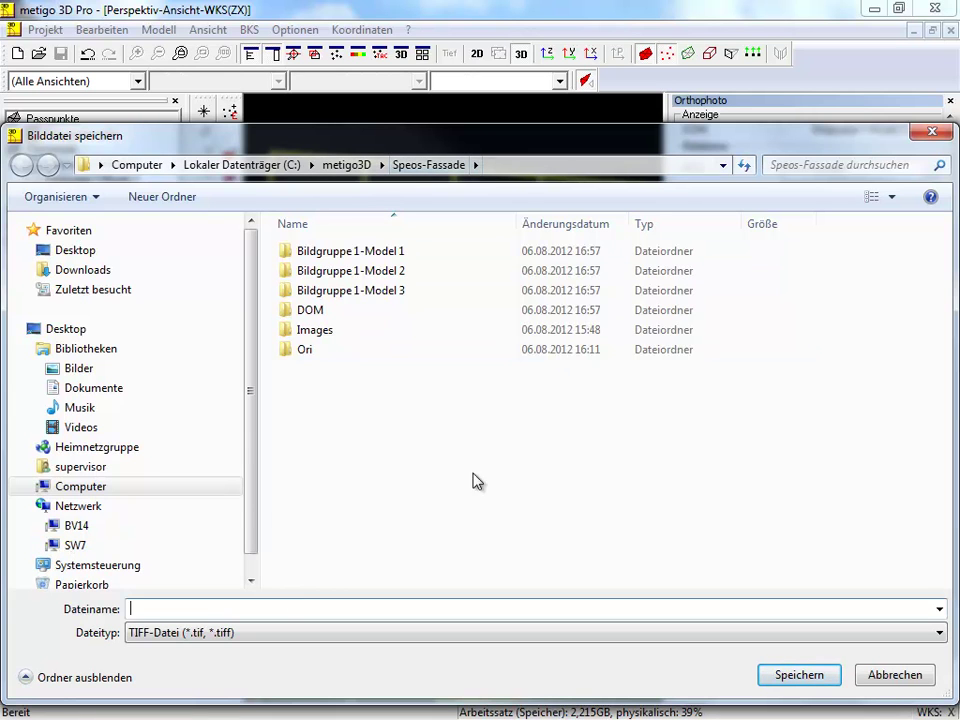
text(Ortho-)
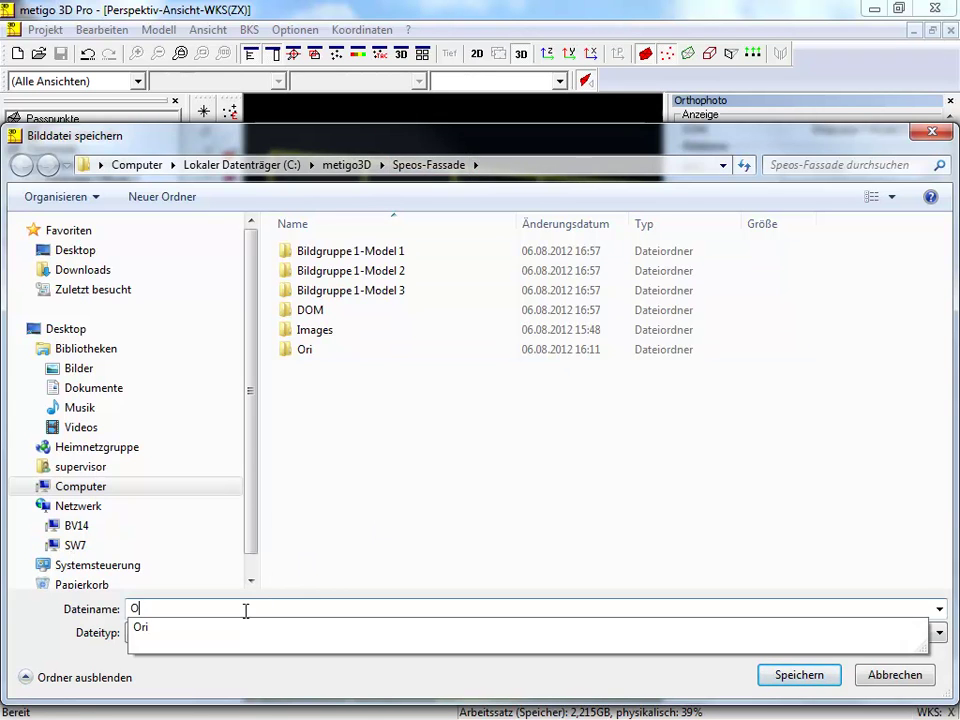
text(Fa)
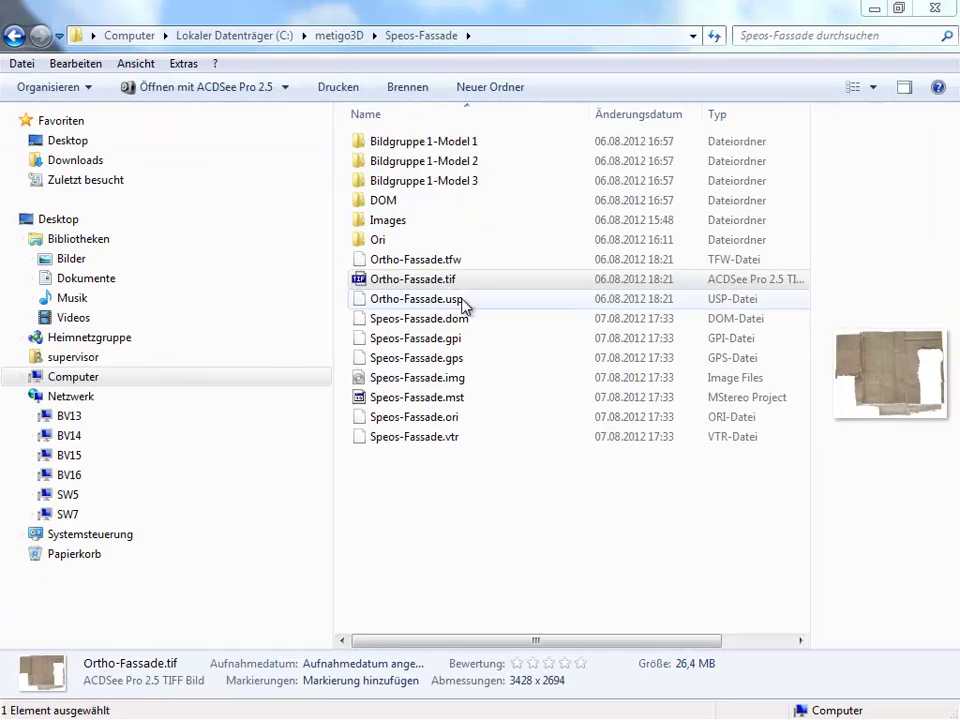
Open Ortho-Fassade.tif in ACDSee and examine the facade's detail at up to 500% magnification.
double_click(452, 293)
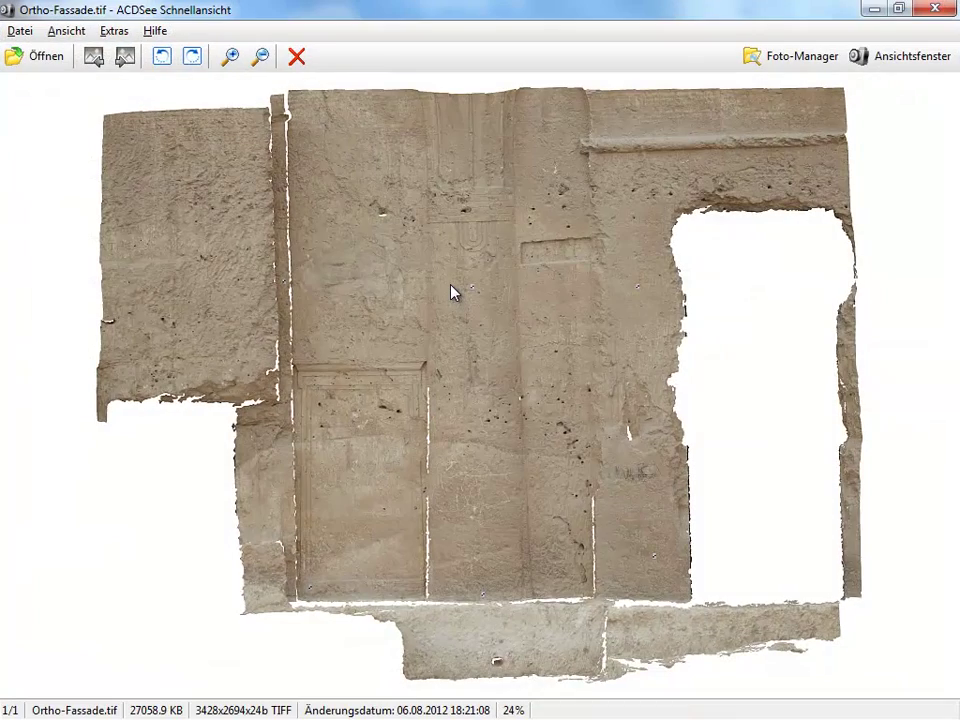
key(plus)
key(plus)
key(plus)
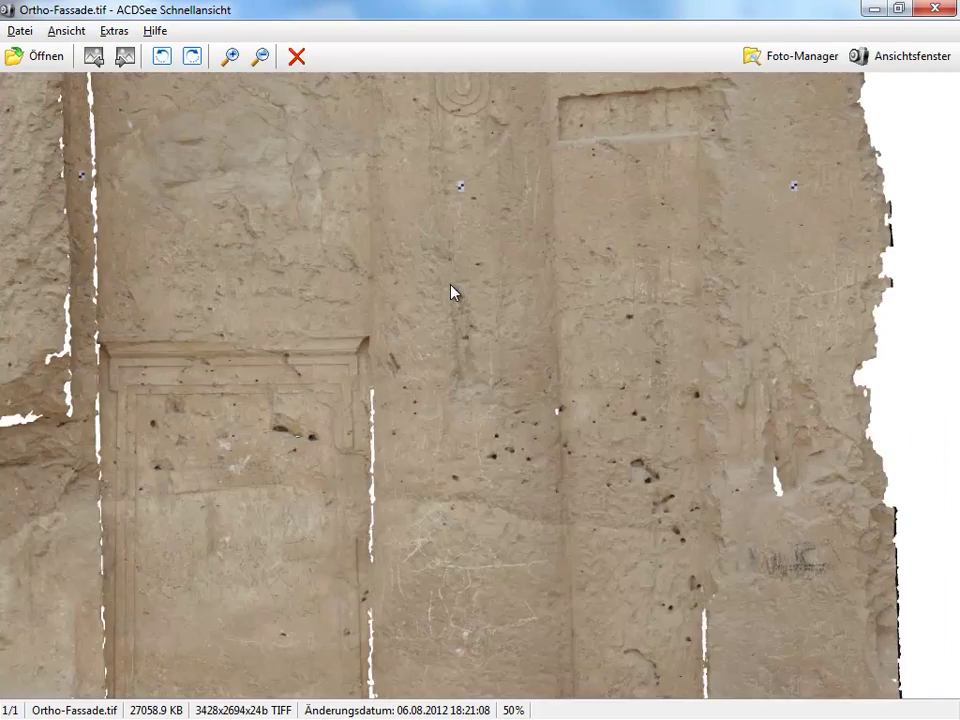
key(plus)
key(plus)
key(plus)
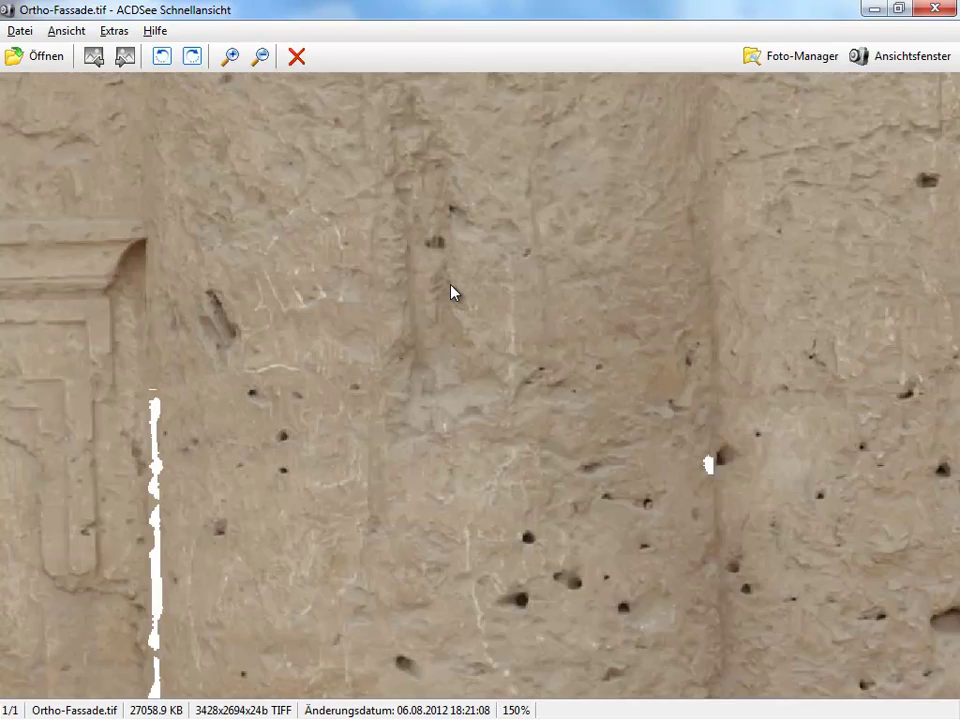
key(plus)
key(plus)
key(plus)
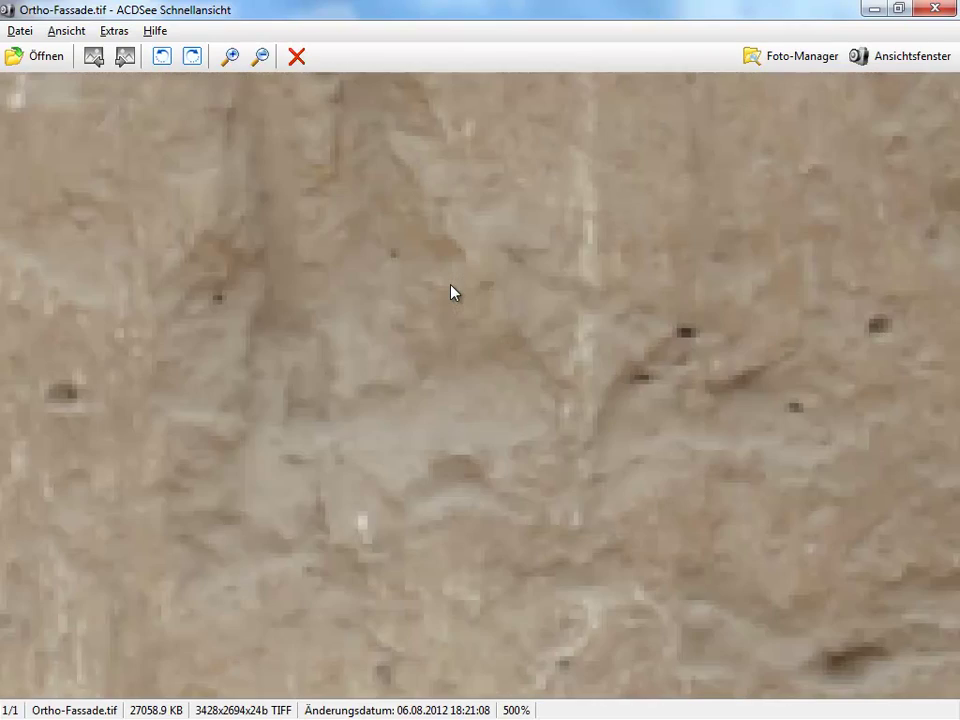
key(minus)
key(minus)
key(minus)
key(minus)
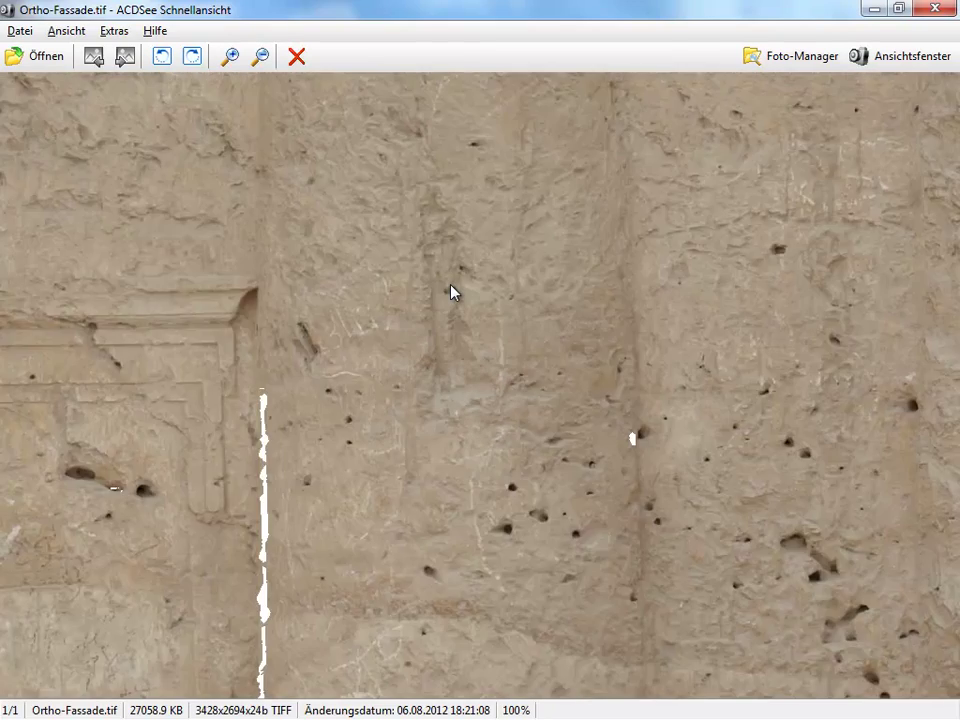
key(minus)
key(minus)
key(minus)
key(minus)
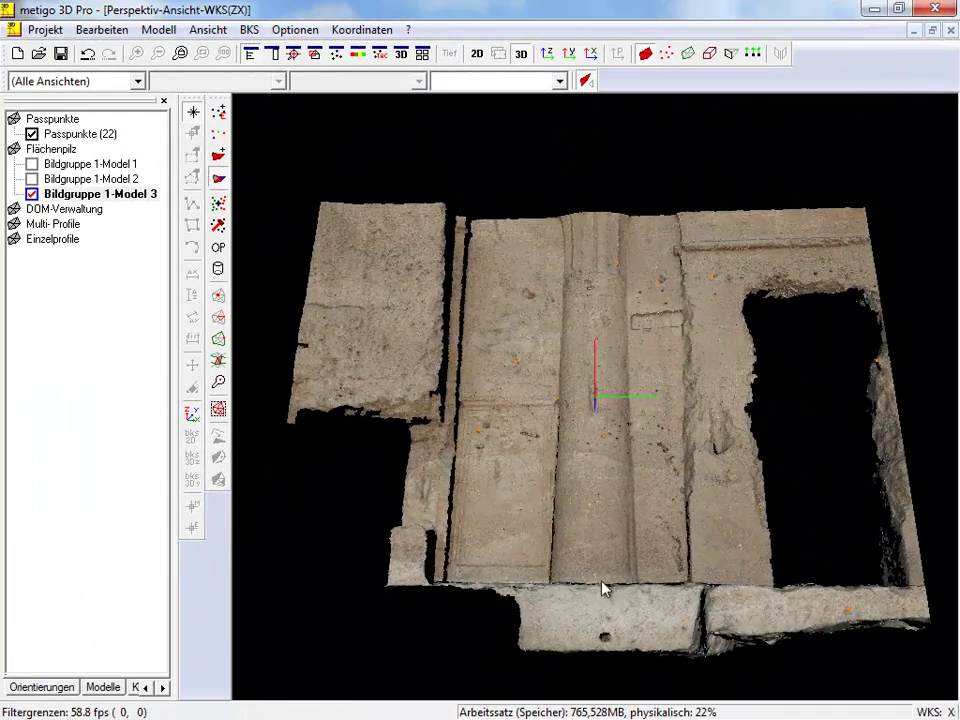
Return to metigo 3D and examine Model 3 from several angles as a textured surface and as a bare point cloud.
drag(603, 588, 645, 712)
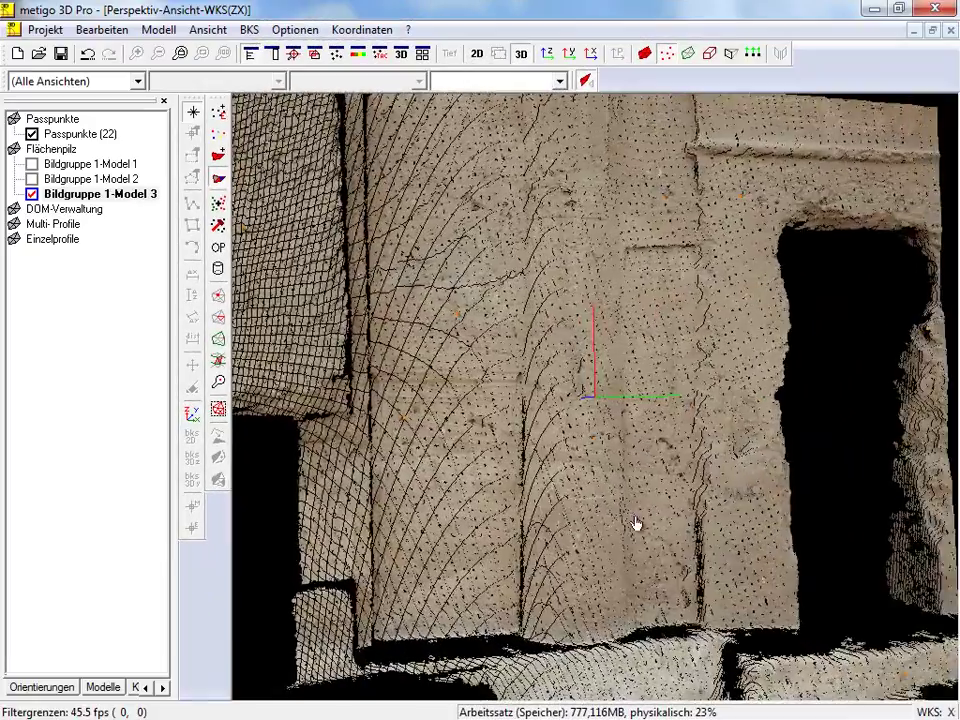
scroll(636, 580, up, 3)
drag(606, 636, 564, 521)
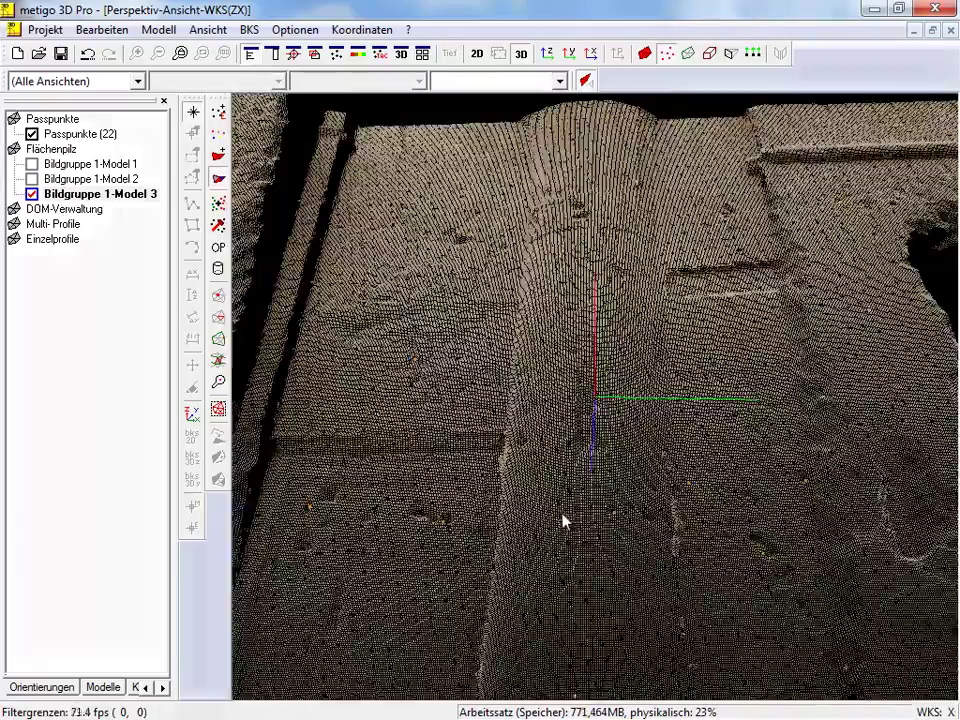